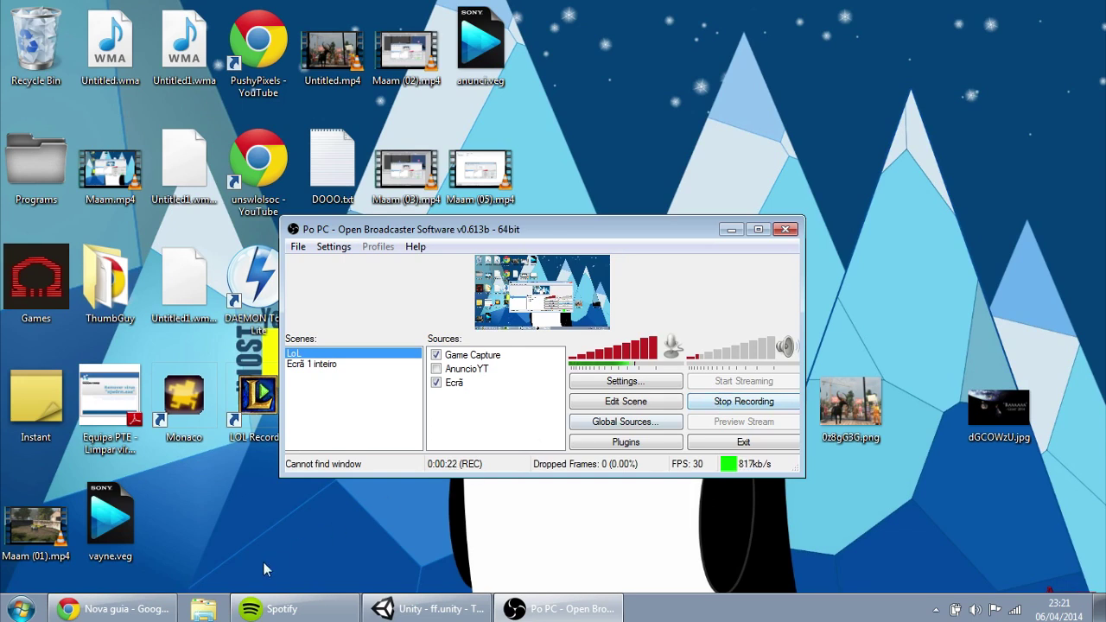
Bring up the Unity Google Drive hosting tutorial in Chrome and skim its Web Player build steps
{"action": "left_click", "coordinate": [125, 609]}
{"action": "left_click", "coordinate": [90, 10]}
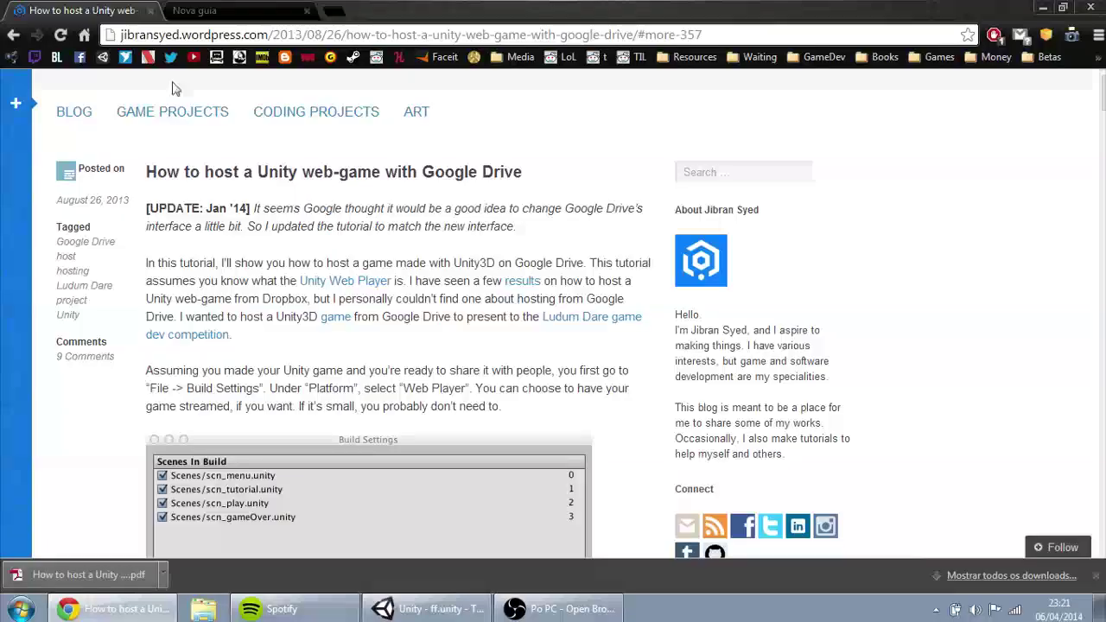
{"action": "scroll", "coordinate": [466, 223], "scroll_direction": "up", "scroll_amount": 1}
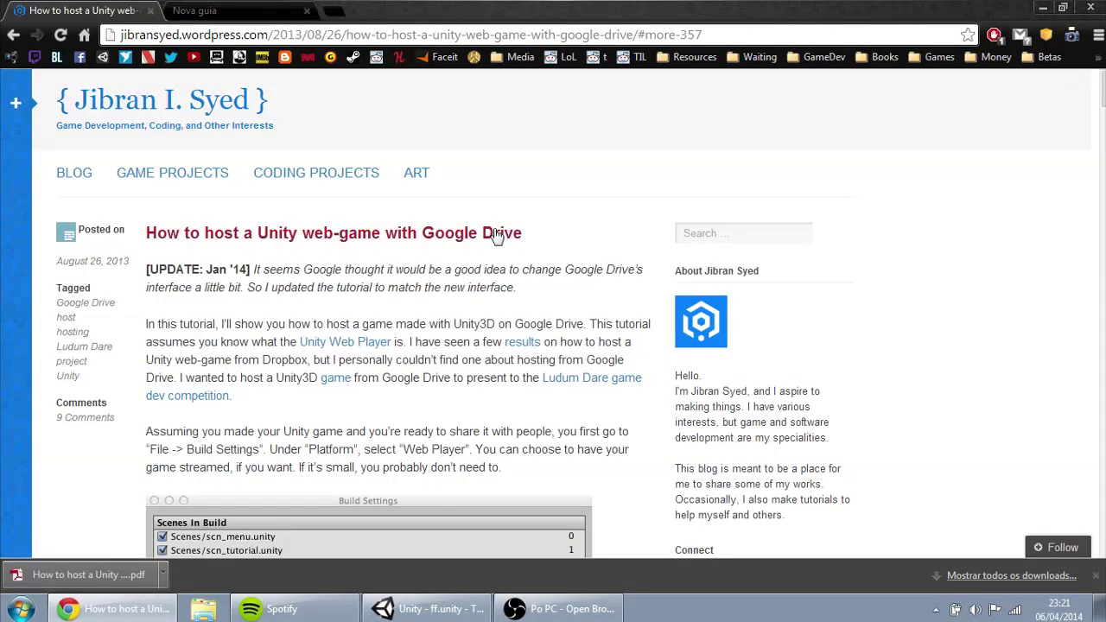
{"action": "scroll", "coordinate": [495, 235], "scroll_direction": "down", "scroll_amount": 4}
{"action": "scroll", "coordinate": [497, 235], "scroll_direction": "down", "scroll_amount": 3}
{"action": "scroll", "coordinate": [493, 237], "scroll_direction": "up", "scroll_amount": 7}
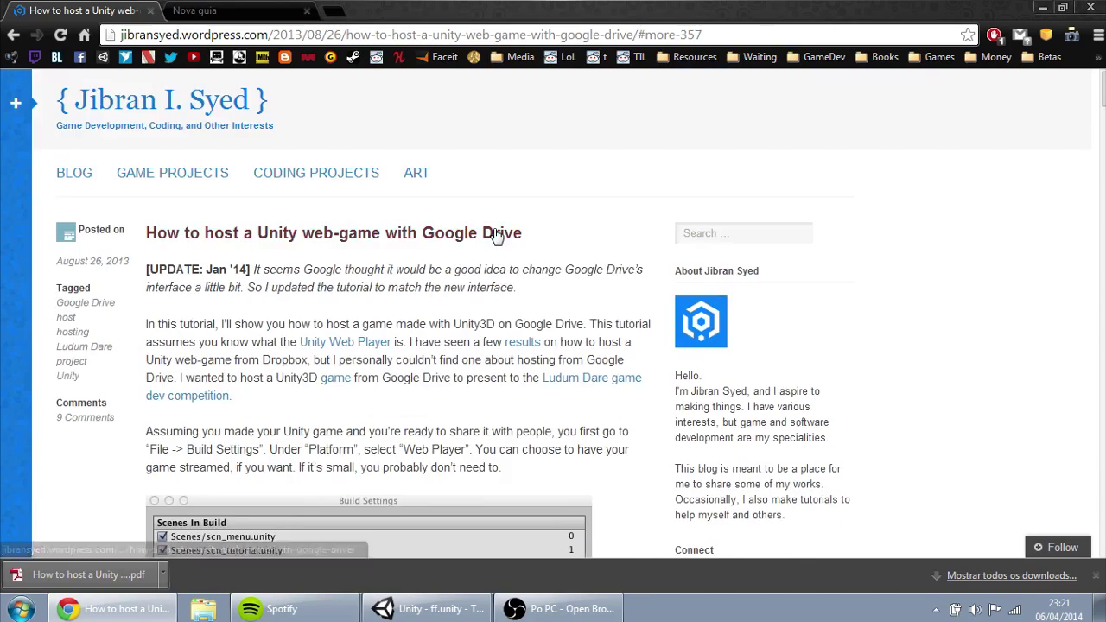
{"action": "scroll", "coordinate": [553, 297], "scroll_direction": "down", "scroll_amount": 7}
{"action": "scroll", "coordinate": [563, 300], "scroll_direction": "up", "scroll_amount": 7}
{"action": "scroll", "coordinate": [562, 299], "scroll_direction": "down", "scroll_amount": 11}
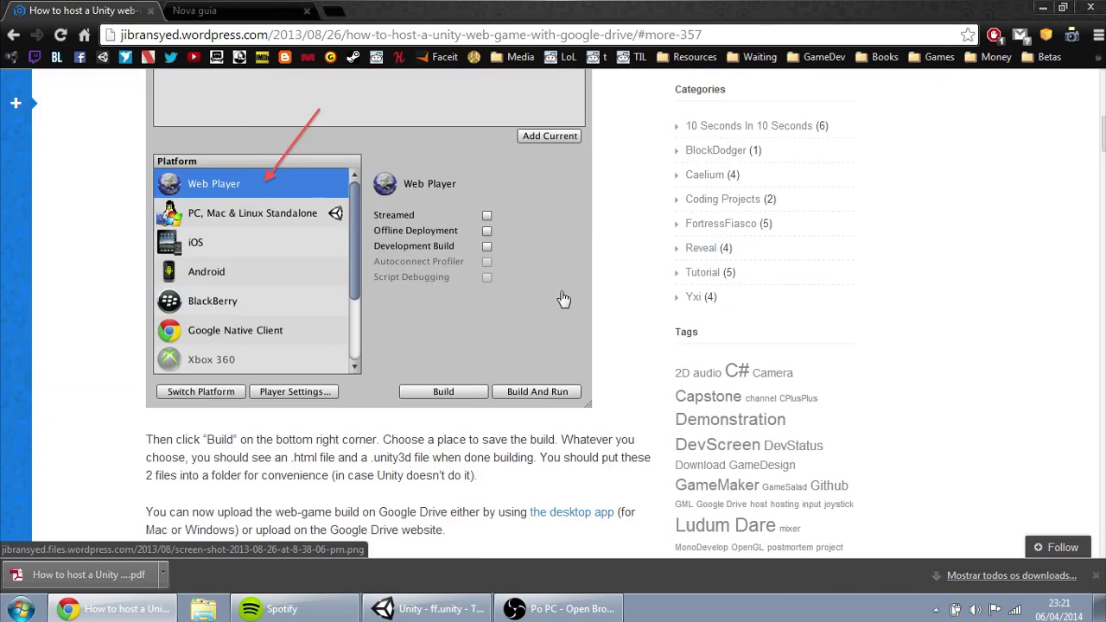
{"action": "scroll", "coordinate": [563, 298], "scroll_direction": "up", "scroll_amount": 11}
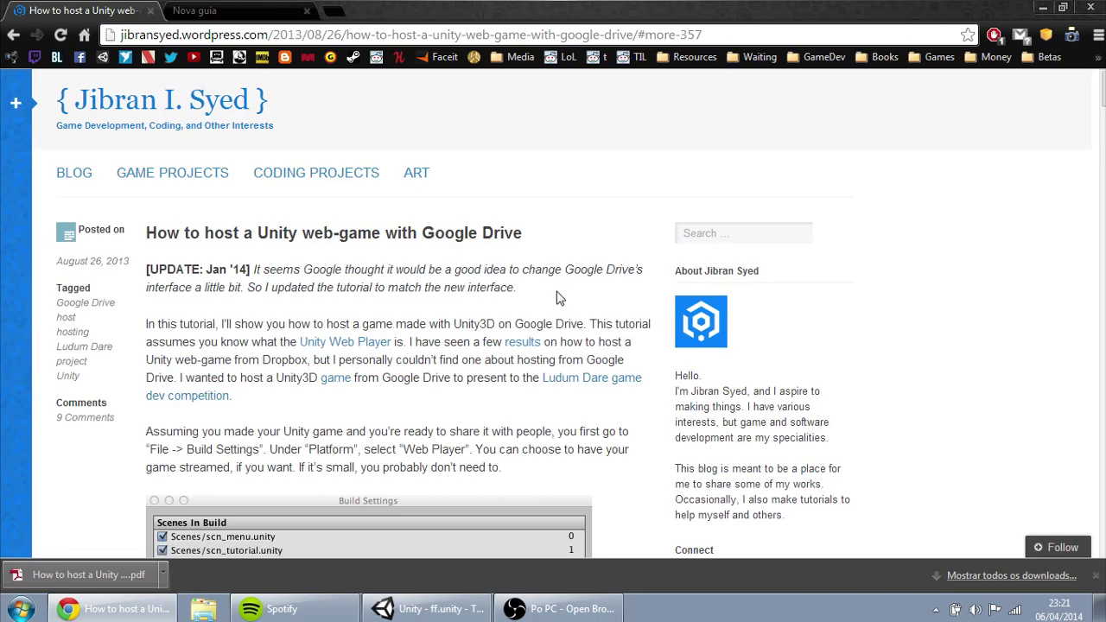
{"action": "scroll", "coordinate": [557, 298], "scroll_direction": "down", "scroll_amount": 8}
{"action": "scroll", "coordinate": [557, 298], "scroll_direction": "down", "scroll_amount": 4}
{"action": "scroll", "coordinate": [558, 299], "scroll_direction": "up", "scroll_amount": 12}
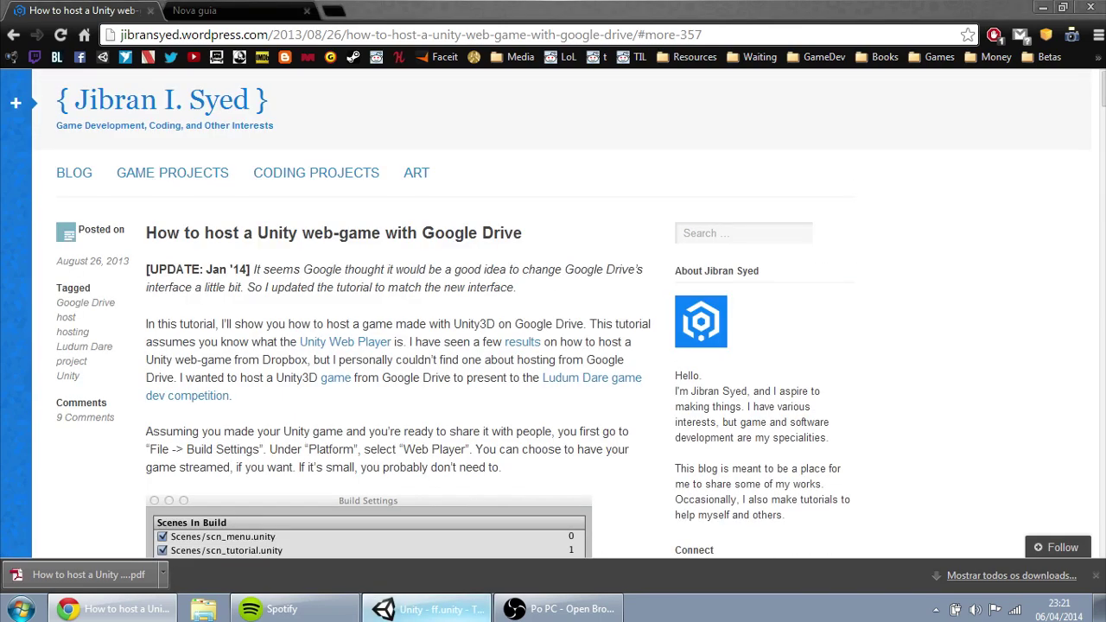
Back in Unity, close Build Settings, start Play mode and widen the Game view
{"action": "key", "text": "alt+Tab"}
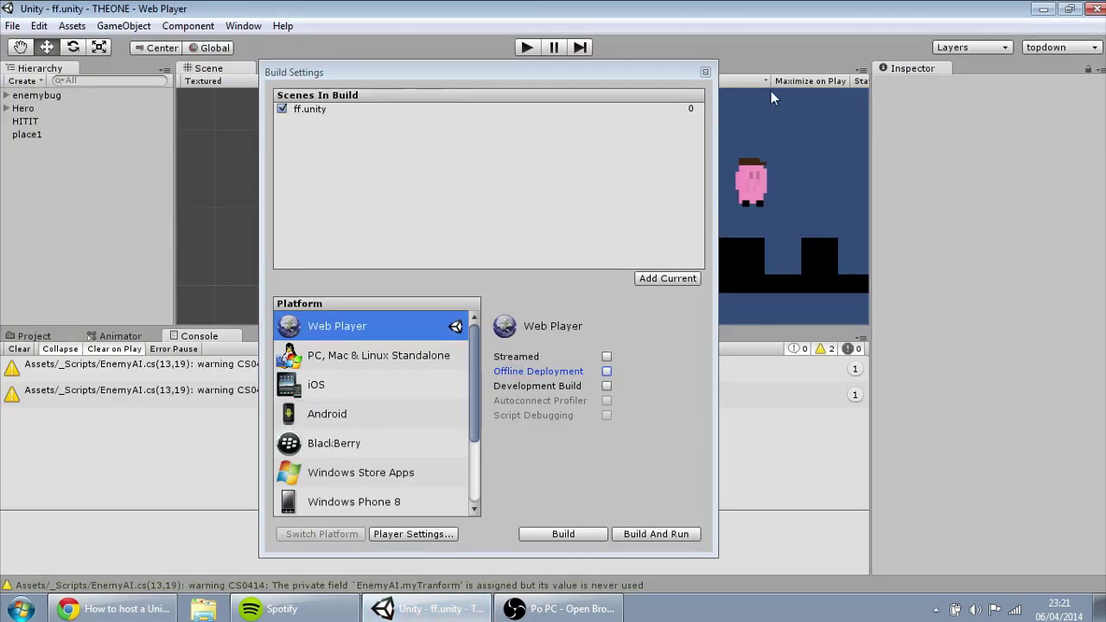
{"action": "left_click", "coordinate": [705, 72]}
{"action": "left_click", "coordinate": [527, 47]}
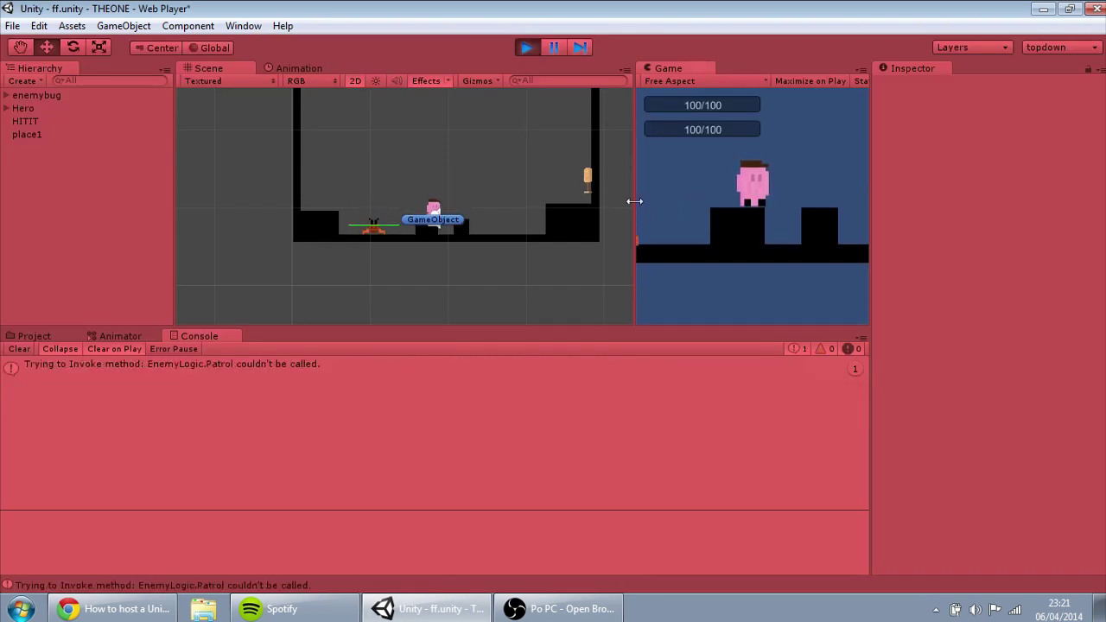
{"action": "left_click_drag", "start_coordinate": [634, 200], "coordinate": [304, 184]}
Run the pink hero left and right, jump above the dummy, then stop playing
{"action": "key", "text": "space"}
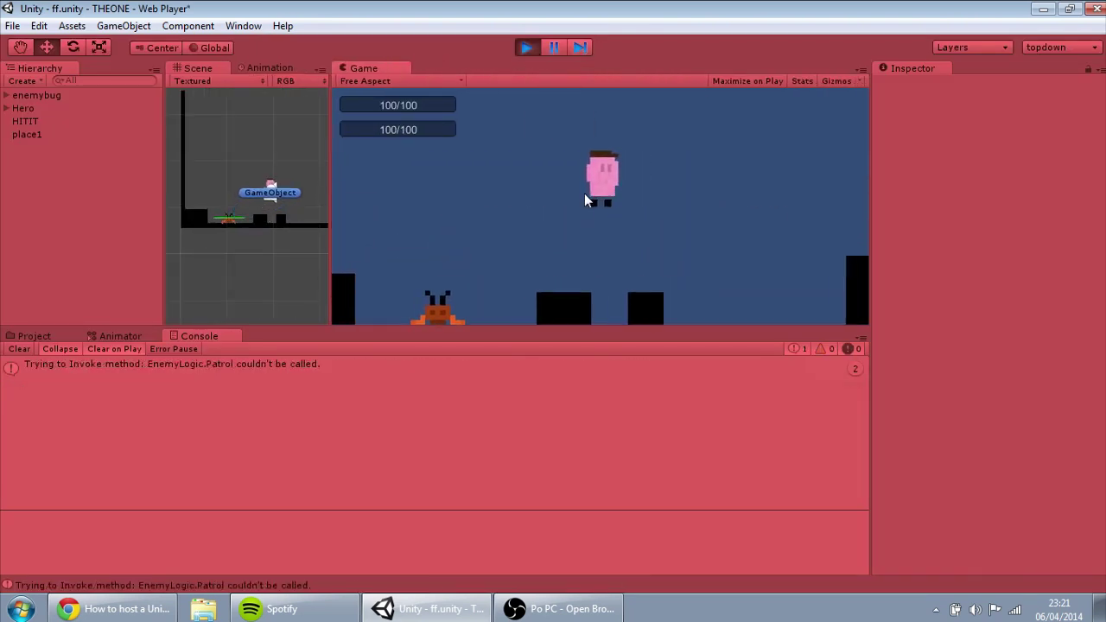
{"action": "key", "text": "Right"}
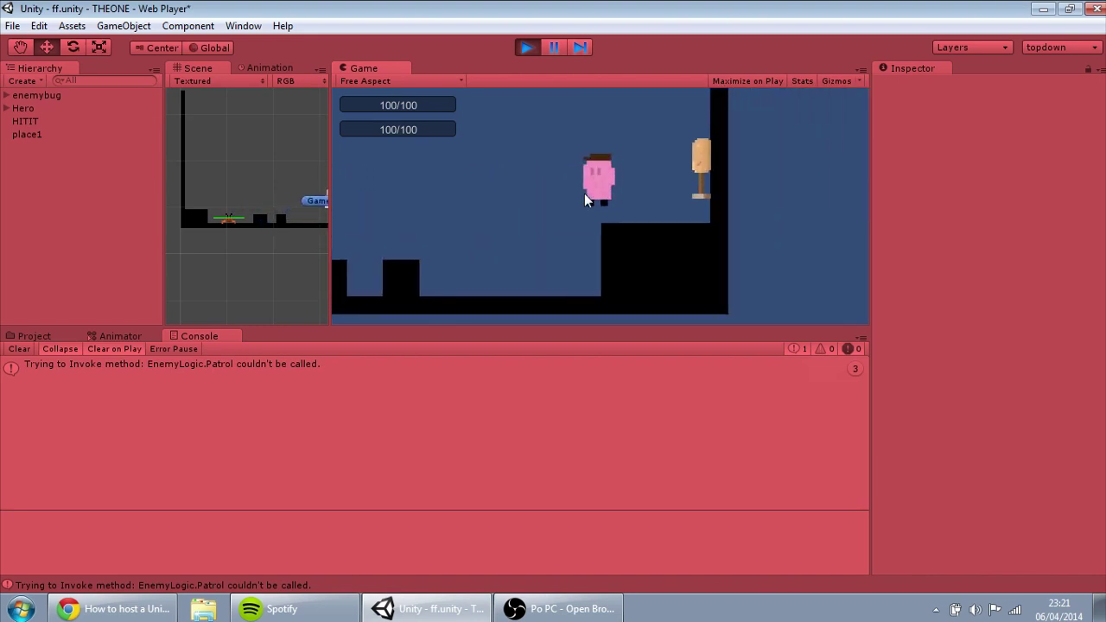
{"action": "key", "text": "Left"}
{"action": "key", "text": "Right"}
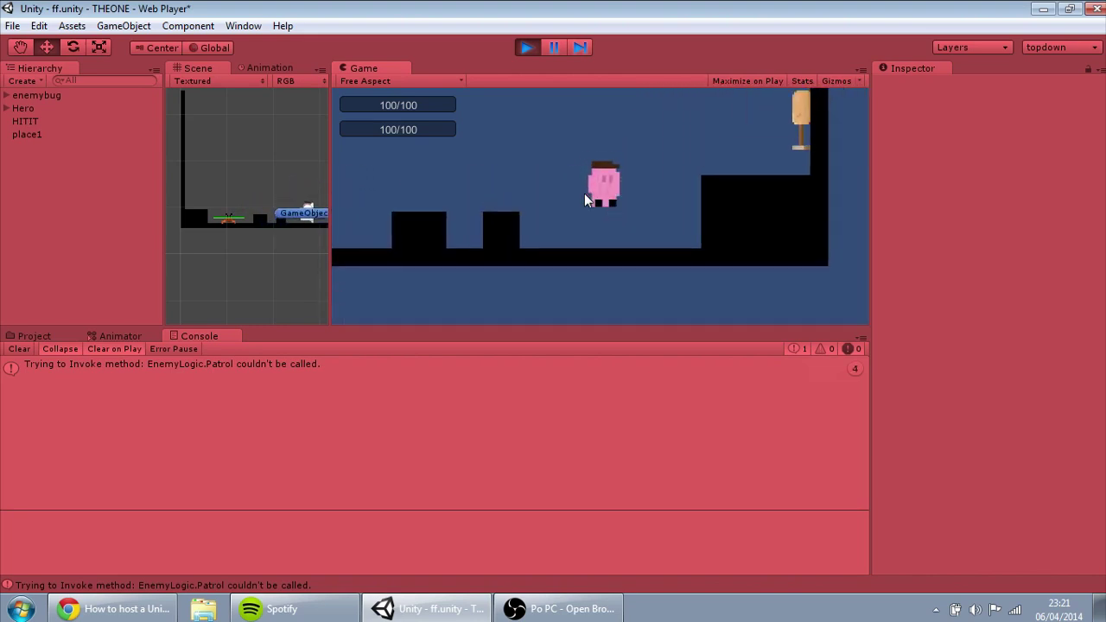
{"action": "key", "text": "Right"}
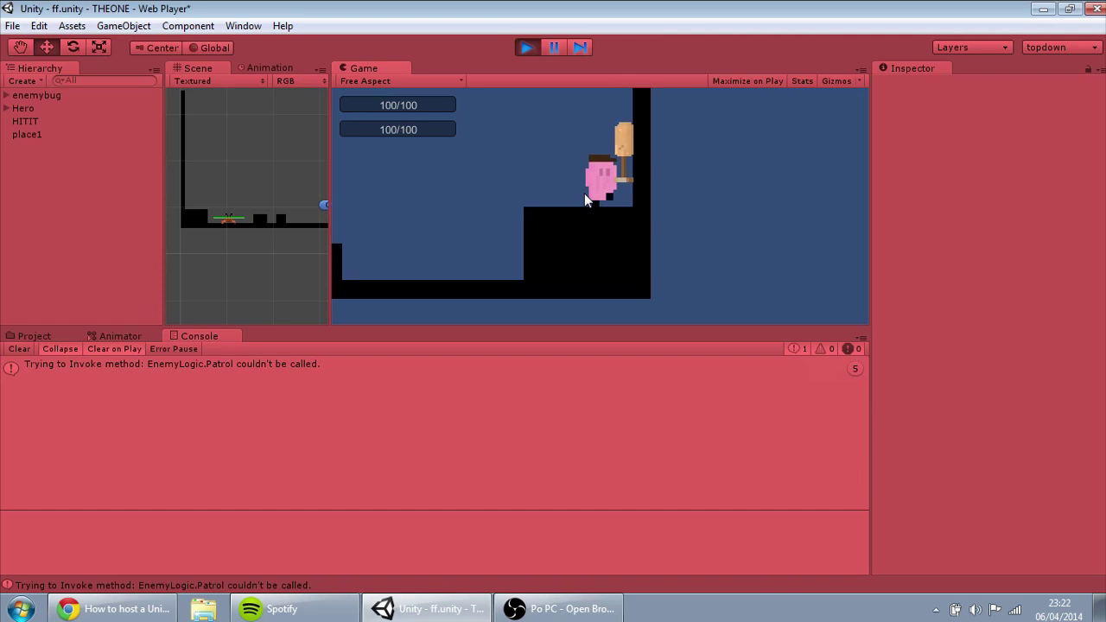
{"action": "key", "text": "Up"}
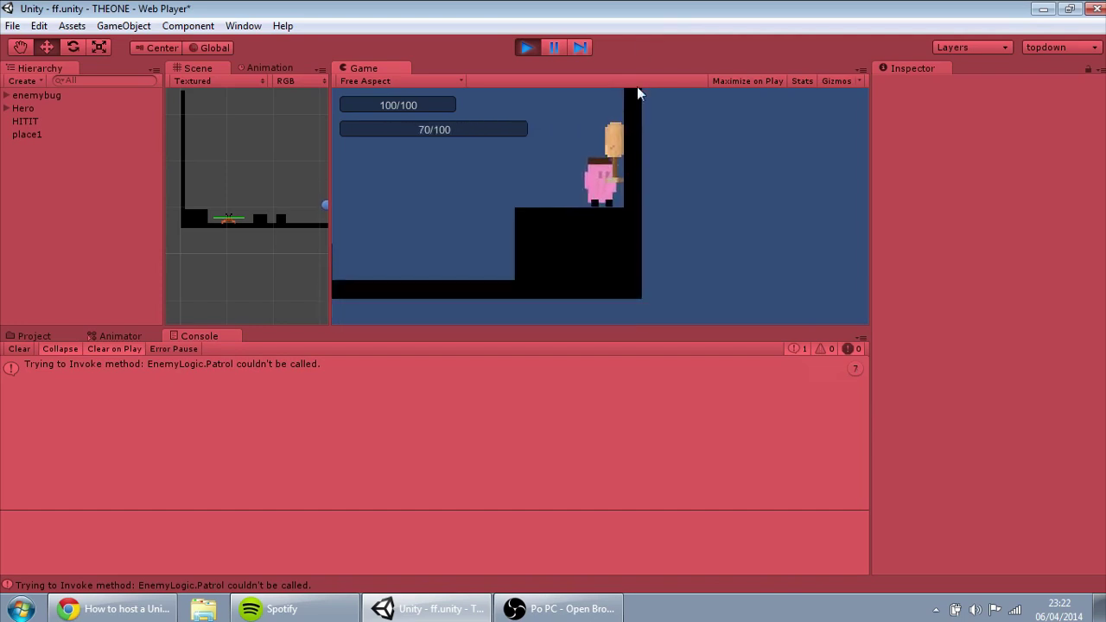
{"action": "left_click", "coordinate": [527, 48]}
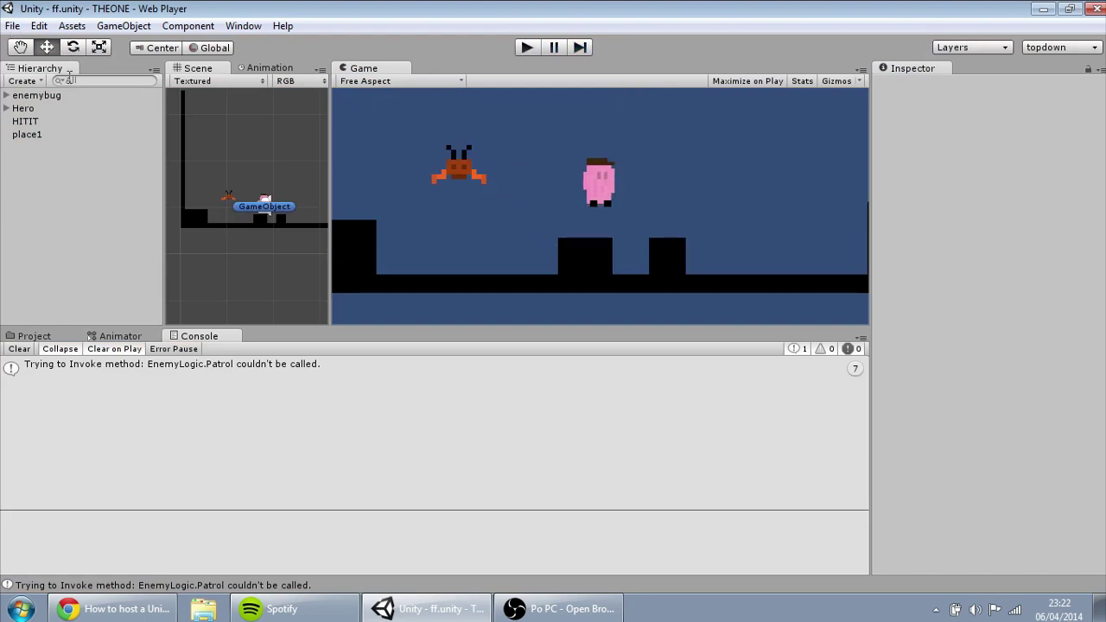
Open File > Build Settings and switch the build target to Android
{"action": "left_click", "coordinate": [13, 26]}
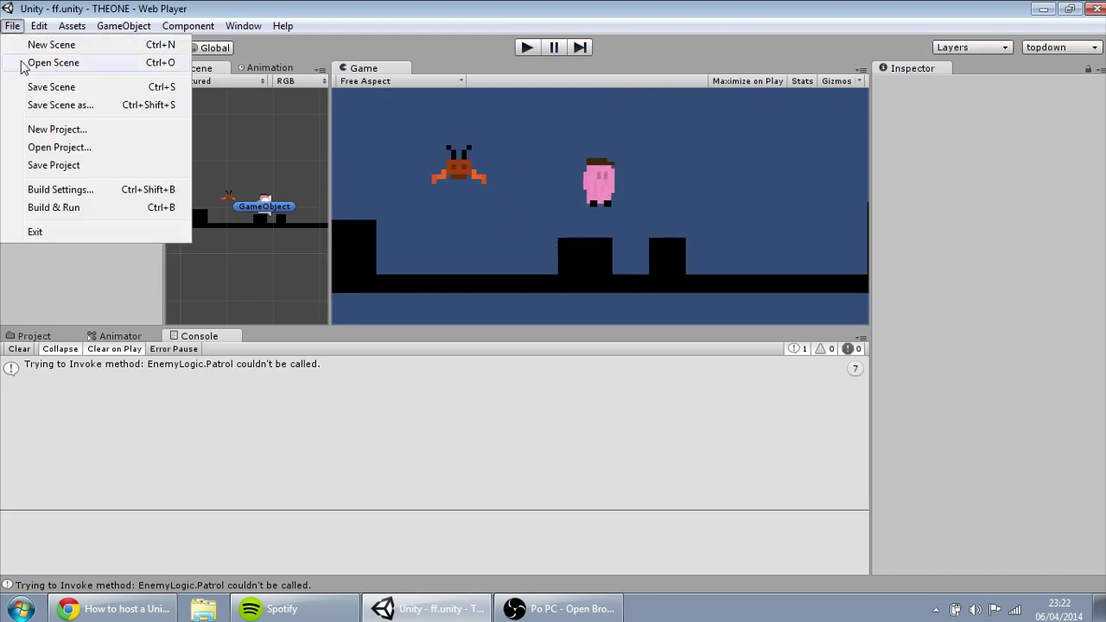
{"action": "left_click", "coordinate": [55, 191]}
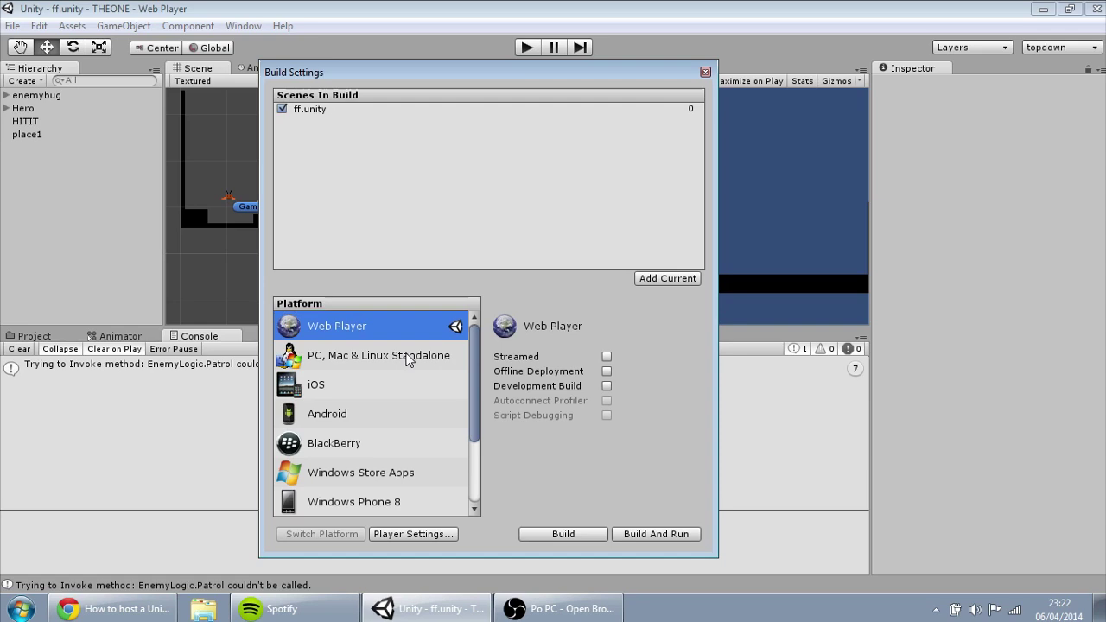
{"action": "left_click", "coordinate": [407, 357]}
{"action": "left_click", "coordinate": [339, 334]}
{"action": "left_click", "coordinate": [338, 420]}
{"action": "left_click", "coordinate": [341, 534]}
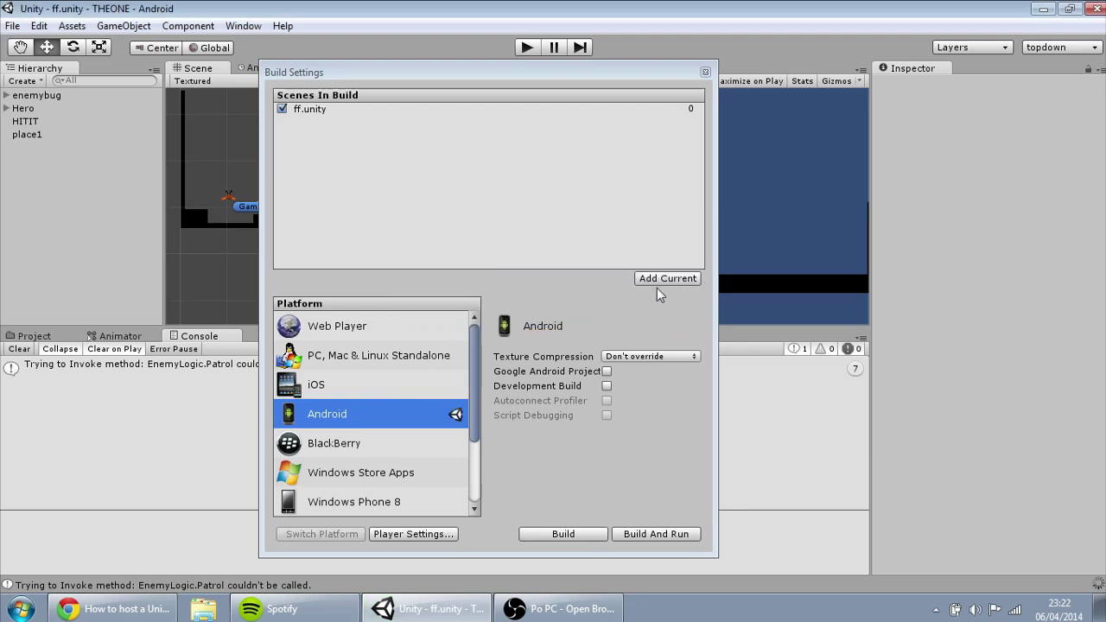
Switch the target back to Web Player, toggle Streamed, select ff.unity and start the build
{"action": "left_click", "coordinate": [342, 329]}
{"action": "left_click", "coordinate": [321, 535]}
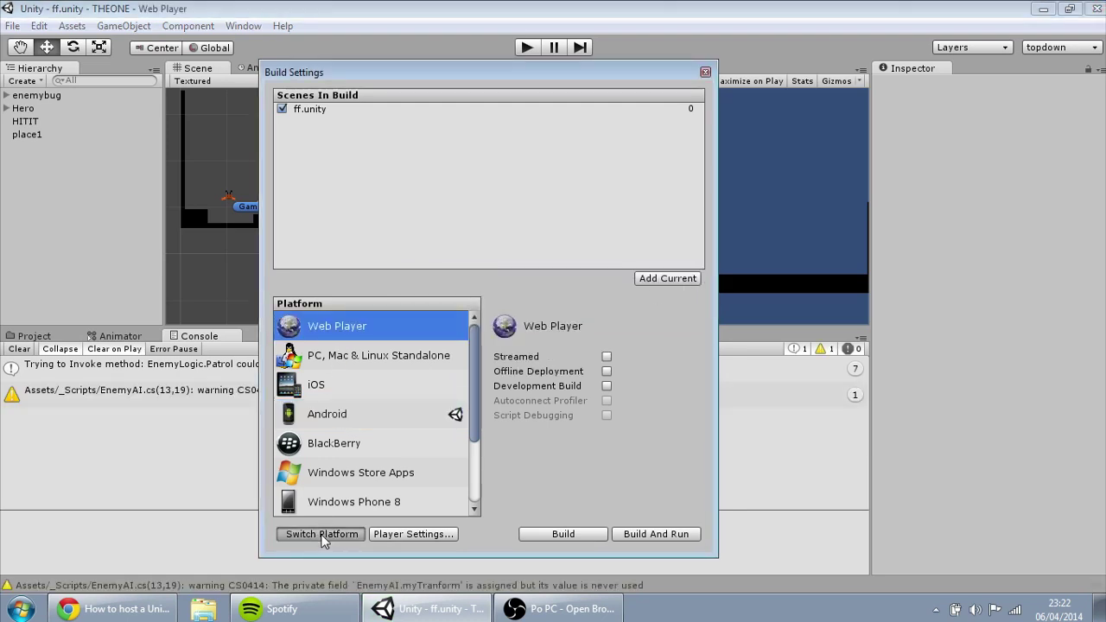
{"action": "left_click", "coordinate": [607, 356]}
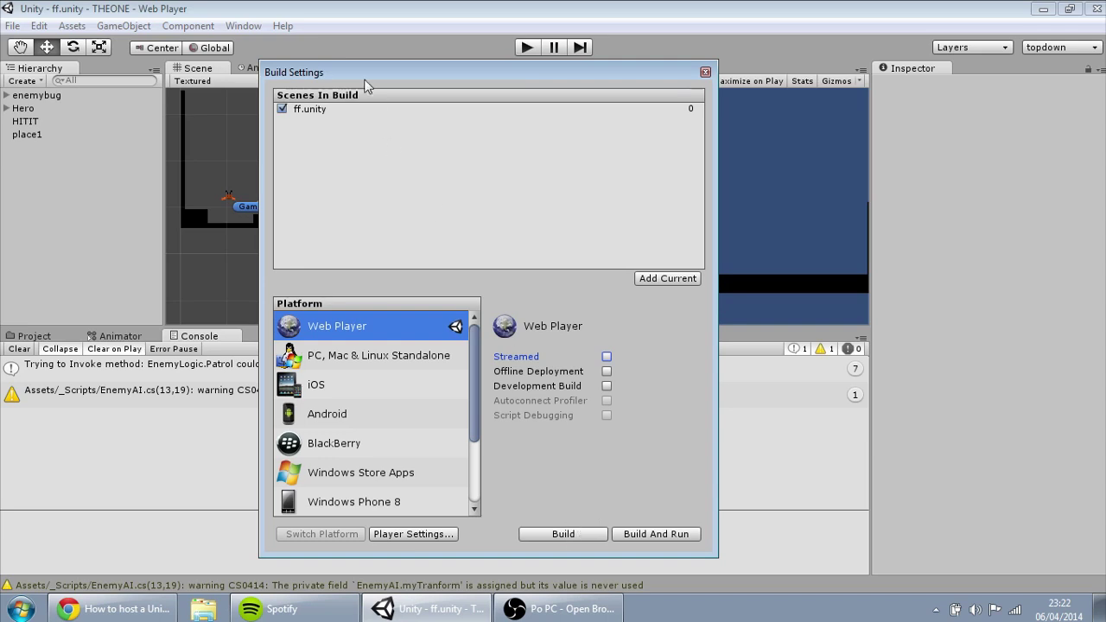
{"action": "left_click", "coordinate": [304, 111]}
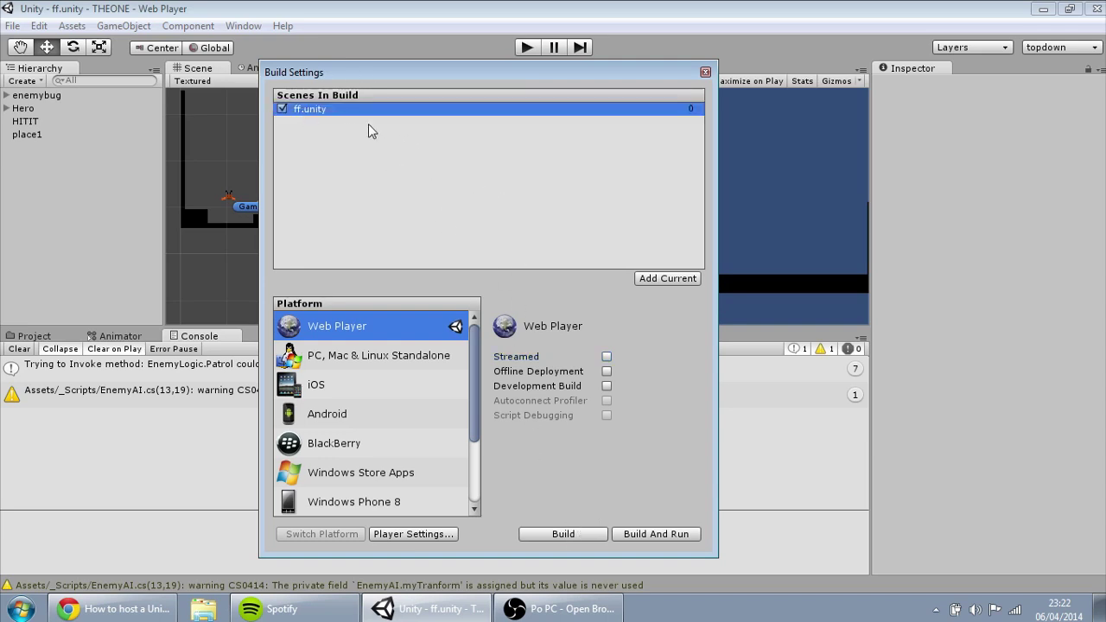
{"action": "left_click", "coordinate": [571, 537]}
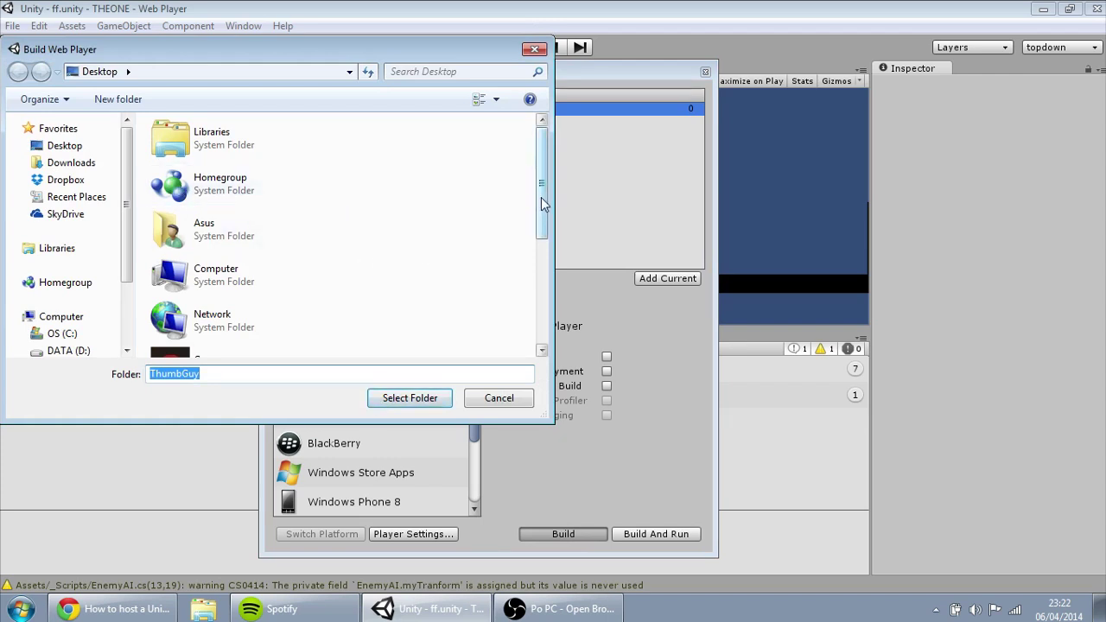
Choose the ThumbGuy folder on the Desktop as the destination and build the Web Player version
{"action": "scroll", "coordinate": [372, 186], "scroll_direction": "down", "scroll_amount": 5}
{"action": "left_click", "coordinate": [334, 346]}
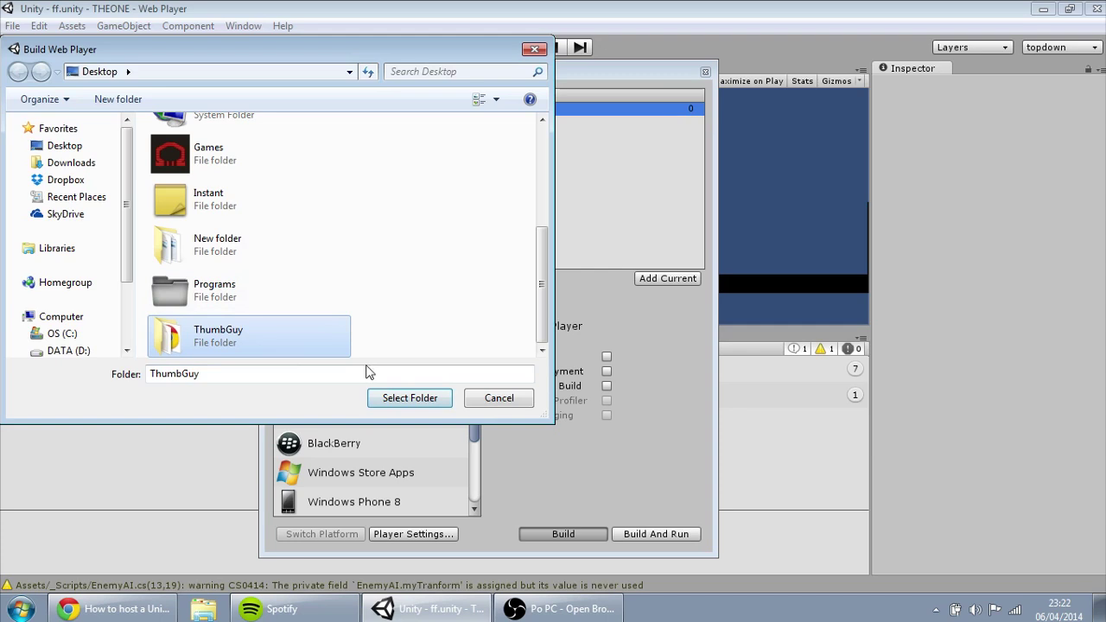
{"action": "left_click", "coordinate": [410, 397]}
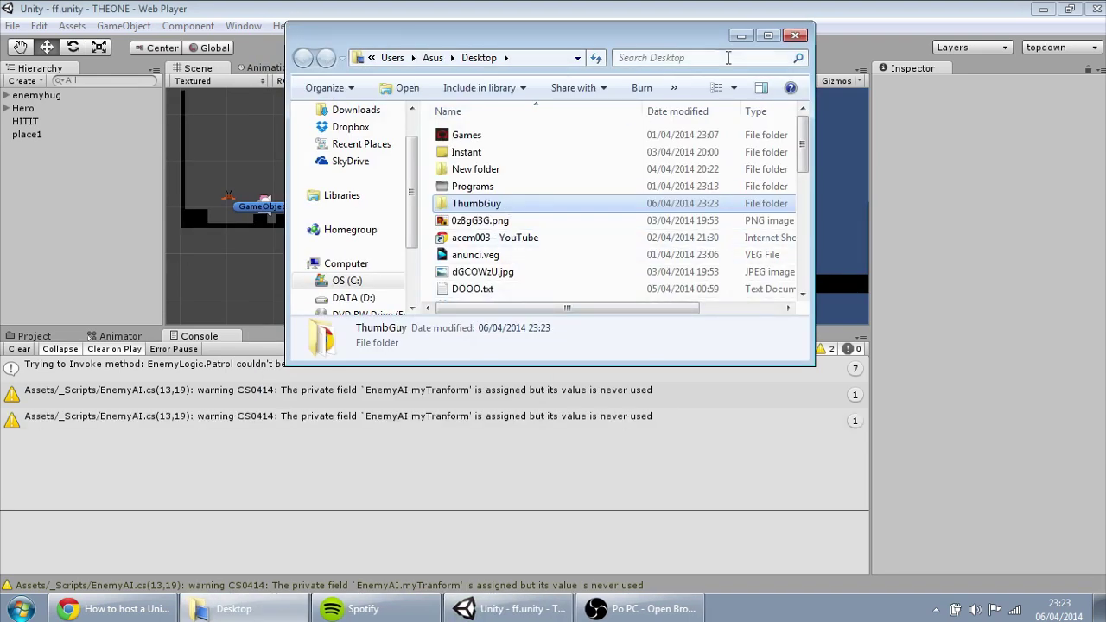
Maximize Explorer, open the ThumbGuy build folder and select ThumbGuy.unity3d
{"action": "left_click", "coordinate": [768, 35]}
{"action": "double_click", "coordinate": [270, 180]}
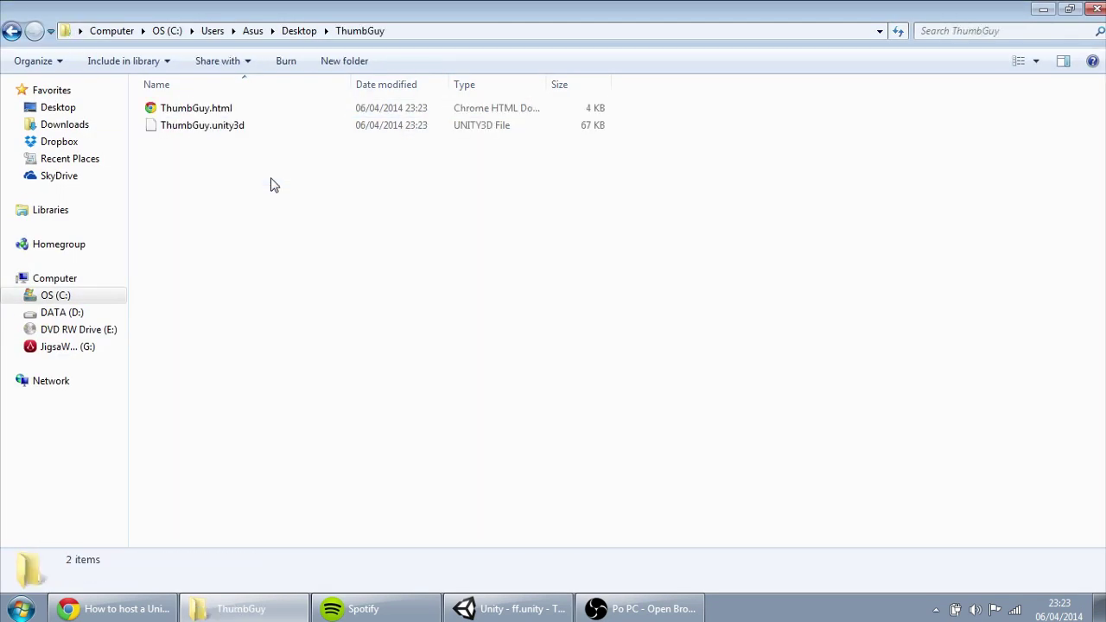
{"action": "left_click", "coordinate": [237, 128]}
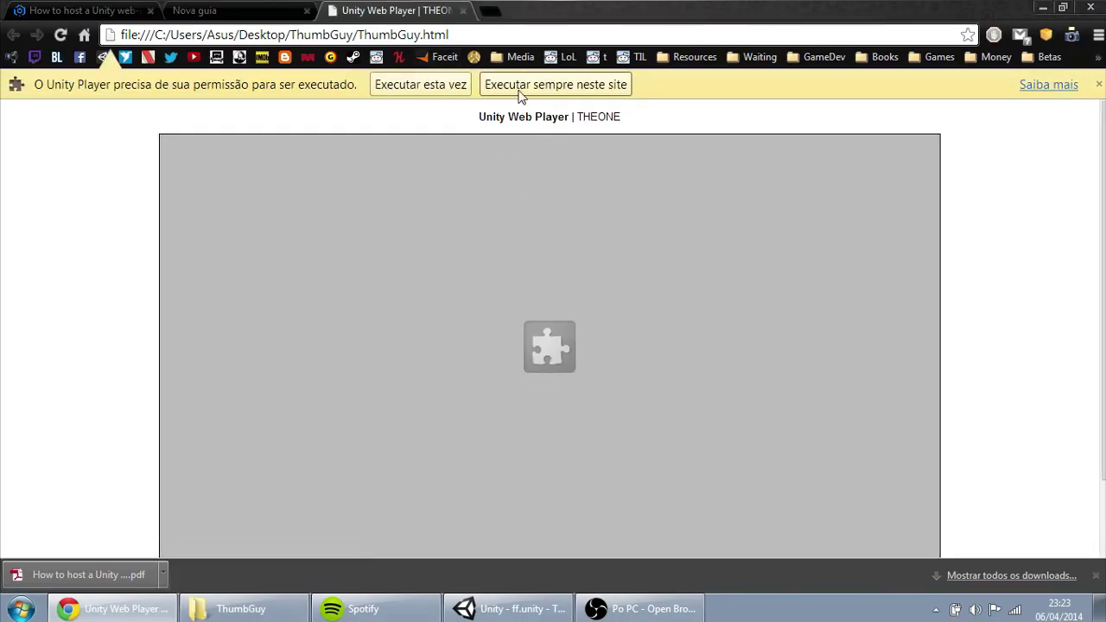
Always allow the Unity Player, then play ThumbGuy in Chrome, jumping and moving the hero
{"action": "left_click", "coordinate": [519, 91]}
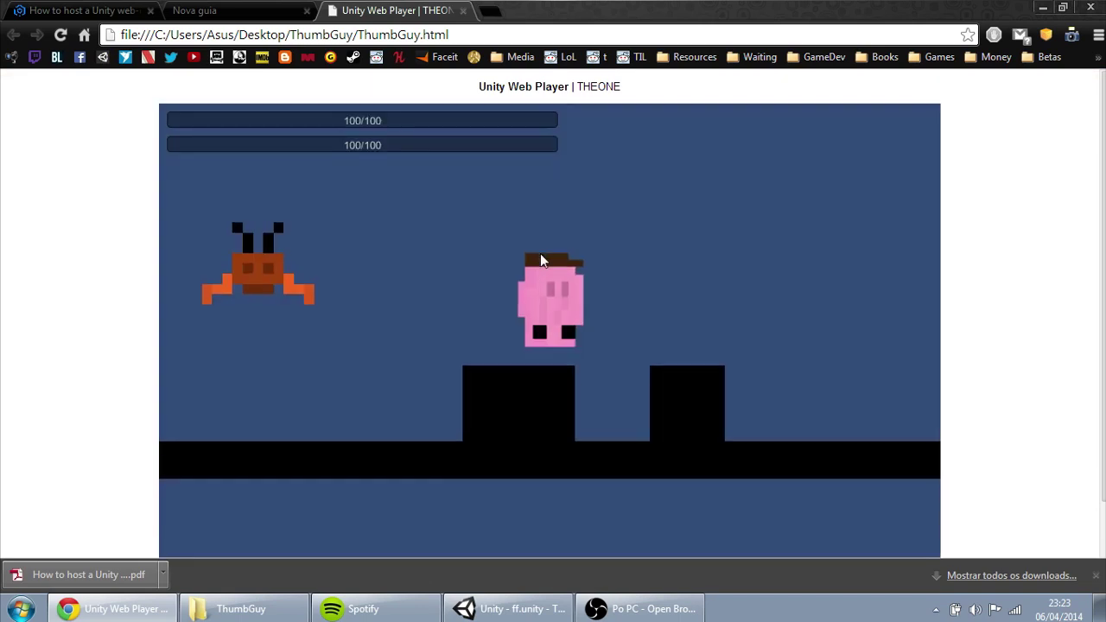
{"action": "key", "text": "space"}
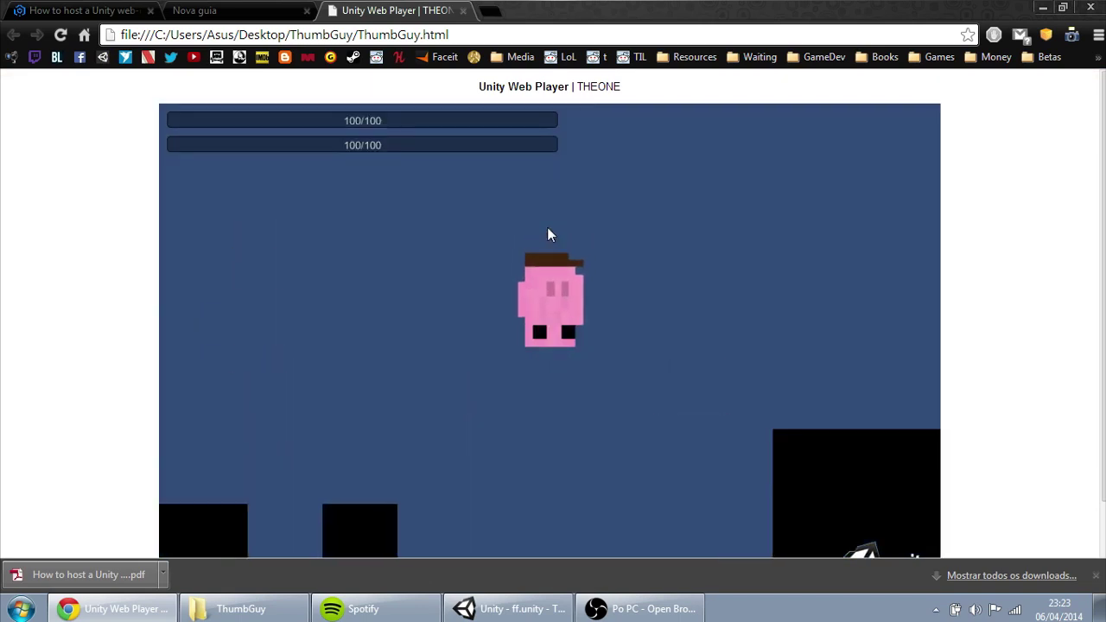
{"action": "key", "text": "Left"}
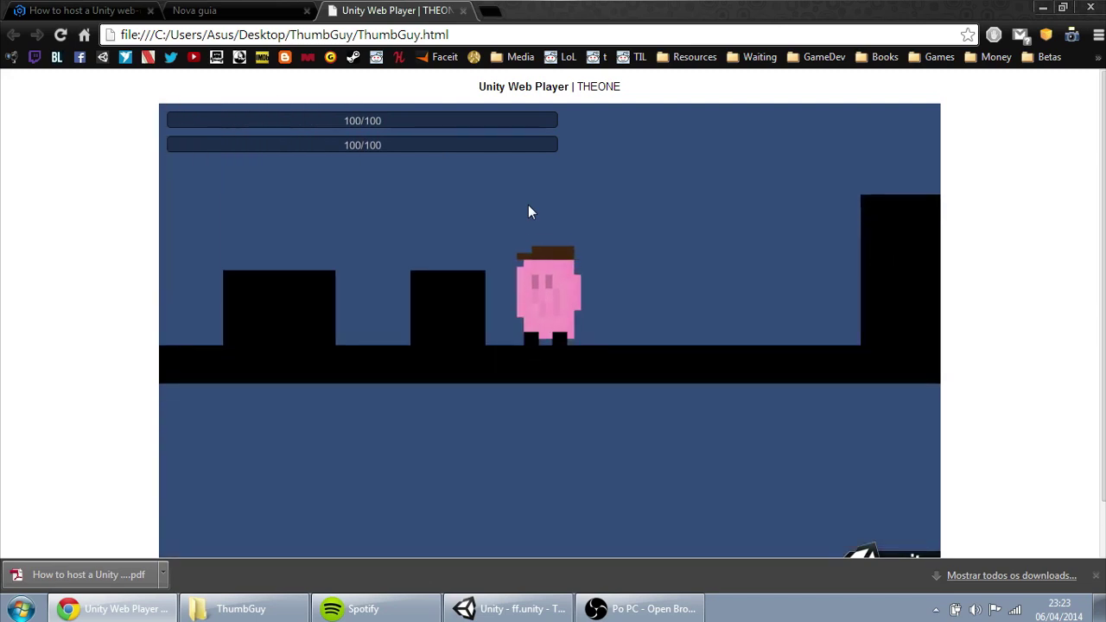
{"action": "key", "text": "space"}
{"action": "key", "text": "Right"}
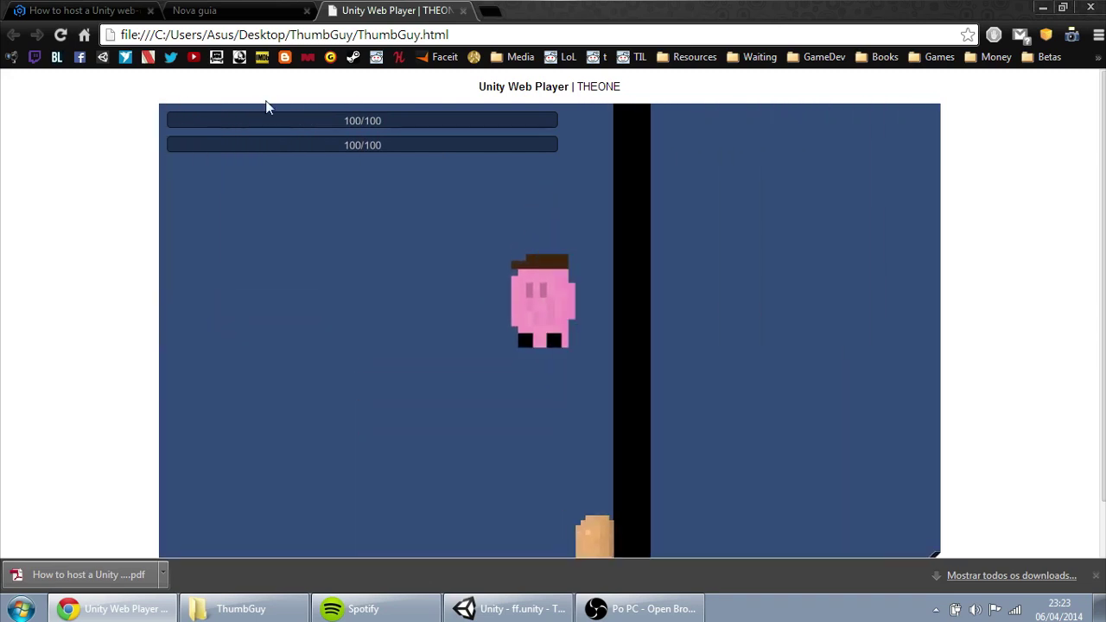
{"action": "key", "text": "Left"}
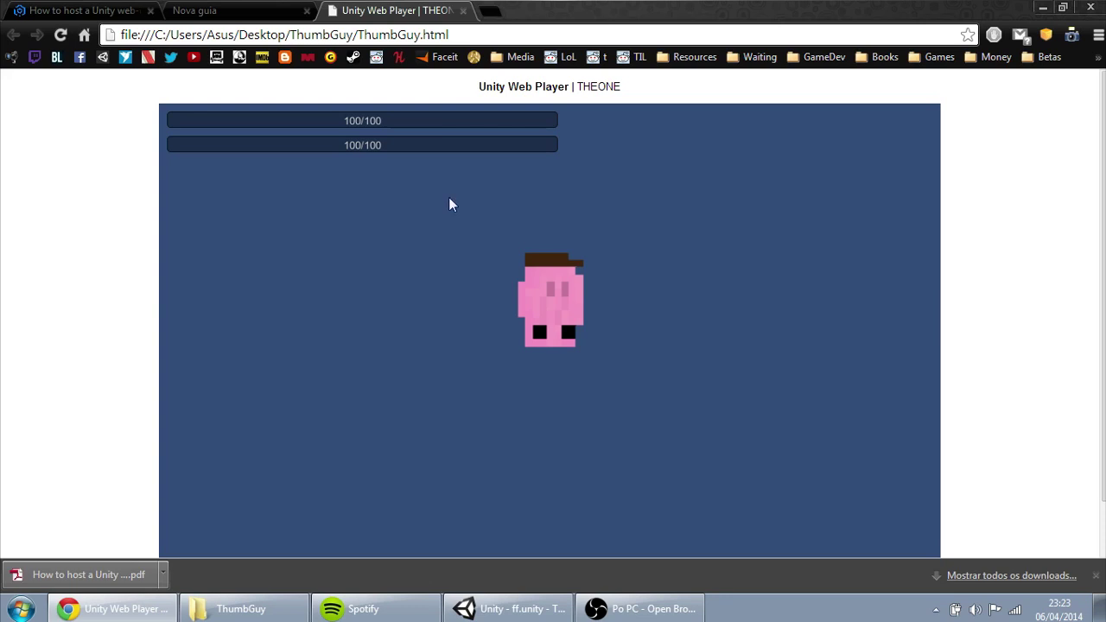
Select the game's file:/// local path in the address bar, piece by piece
{"action": "left_click_drag", "start_coordinate": [449, 34], "coordinate": [121, 36]}
{"action": "left_click", "coordinate": [157, 37]}
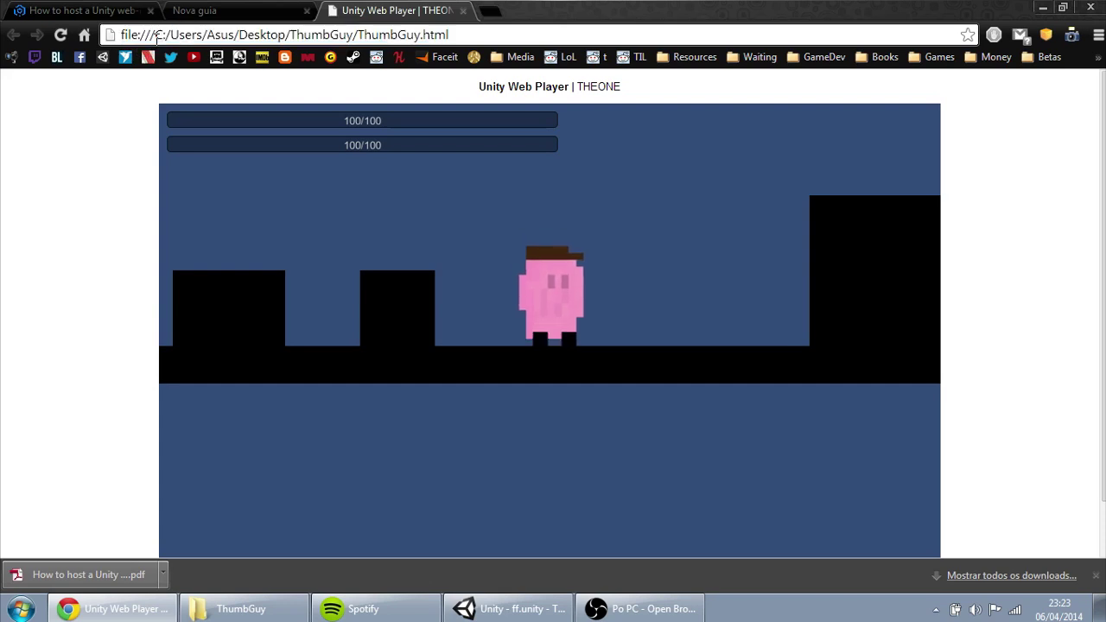
{"action": "left_click_drag", "start_coordinate": [157, 36], "coordinate": [239, 35]}
{"action": "left_click", "coordinate": [278, 34]}
{"action": "left_click_drag", "start_coordinate": [449, 35], "coordinate": [145, 15]}
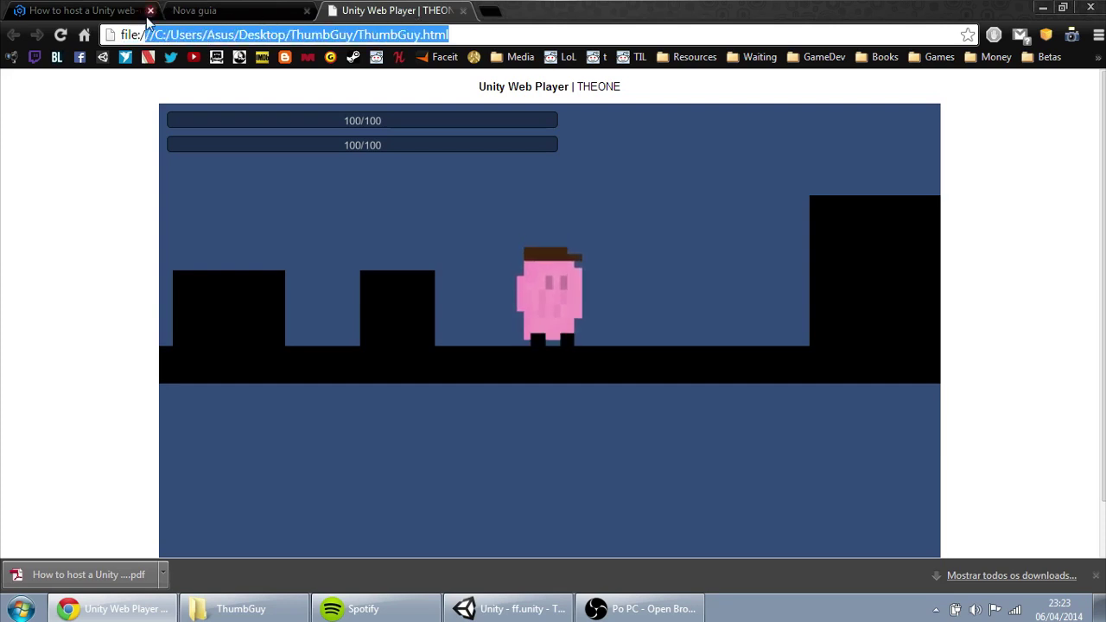
Close the local game tab and search 'google drive' from a new tab
{"action": "left_click", "coordinate": [467, 9]}
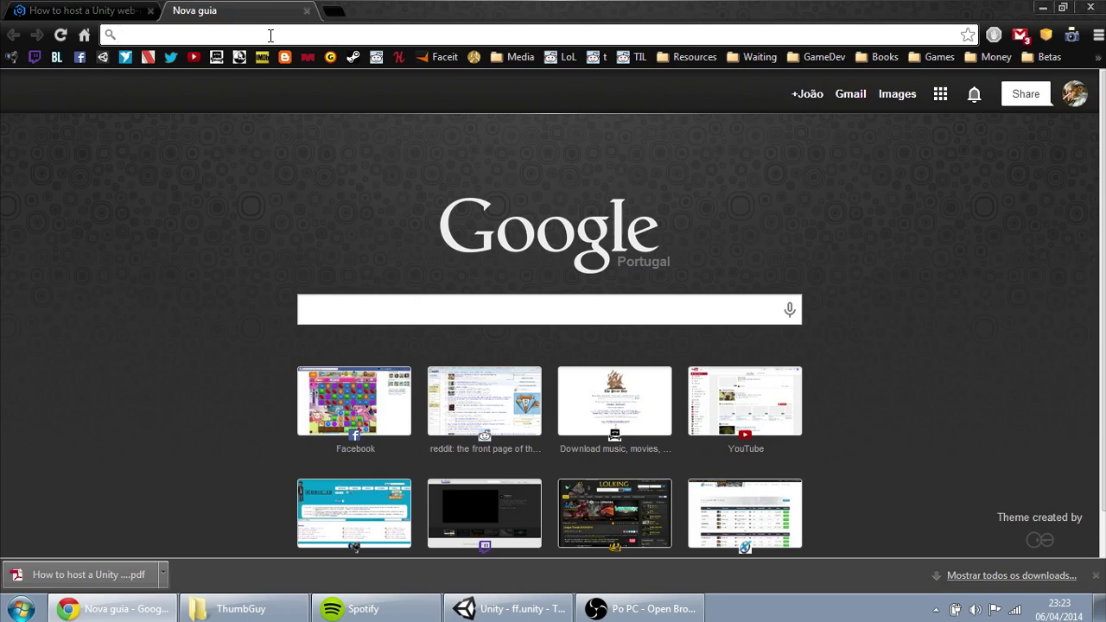
{"action": "type", "text": "google dr"}
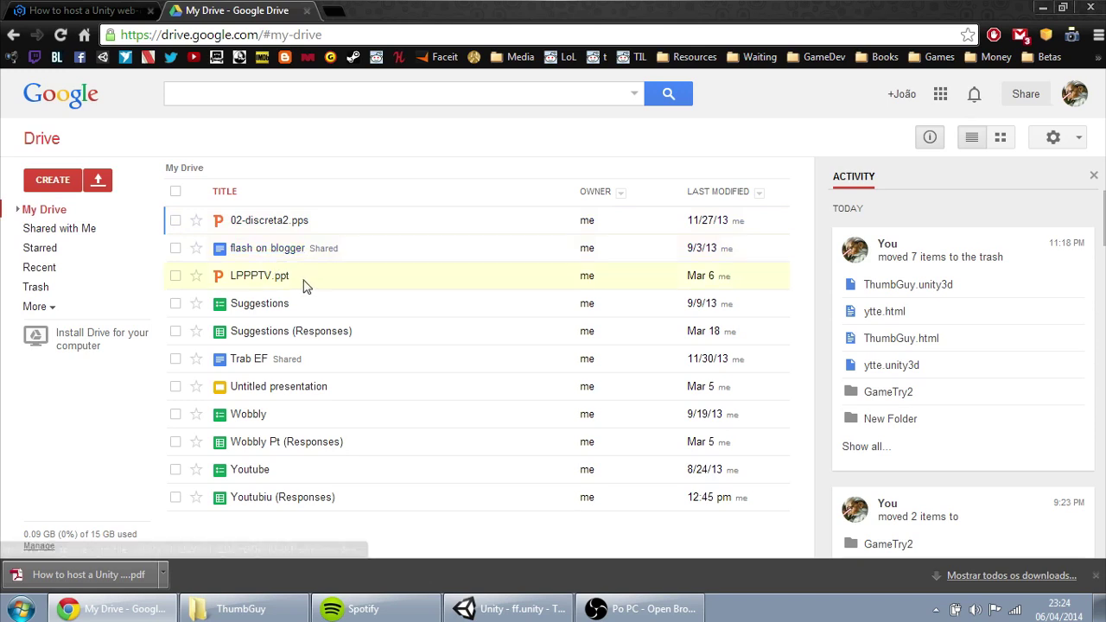
Start a new folder from CREATE in My Drive and name it GameTutorial
{"action": "left_click", "coordinate": [281, 252]}
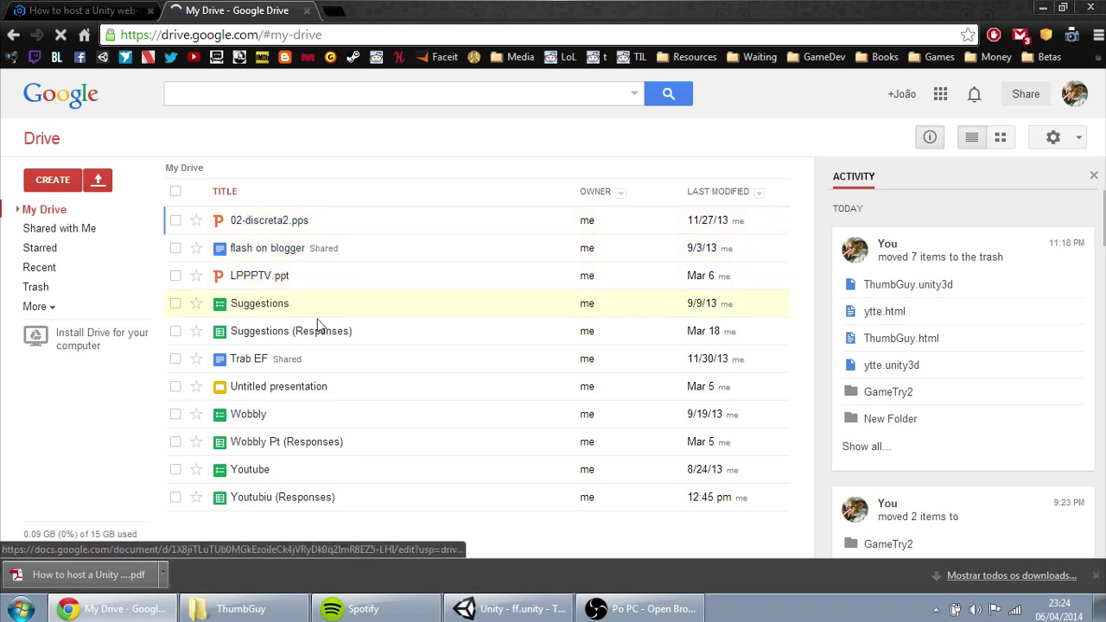
{"action": "left_click", "coordinate": [60, 184]}
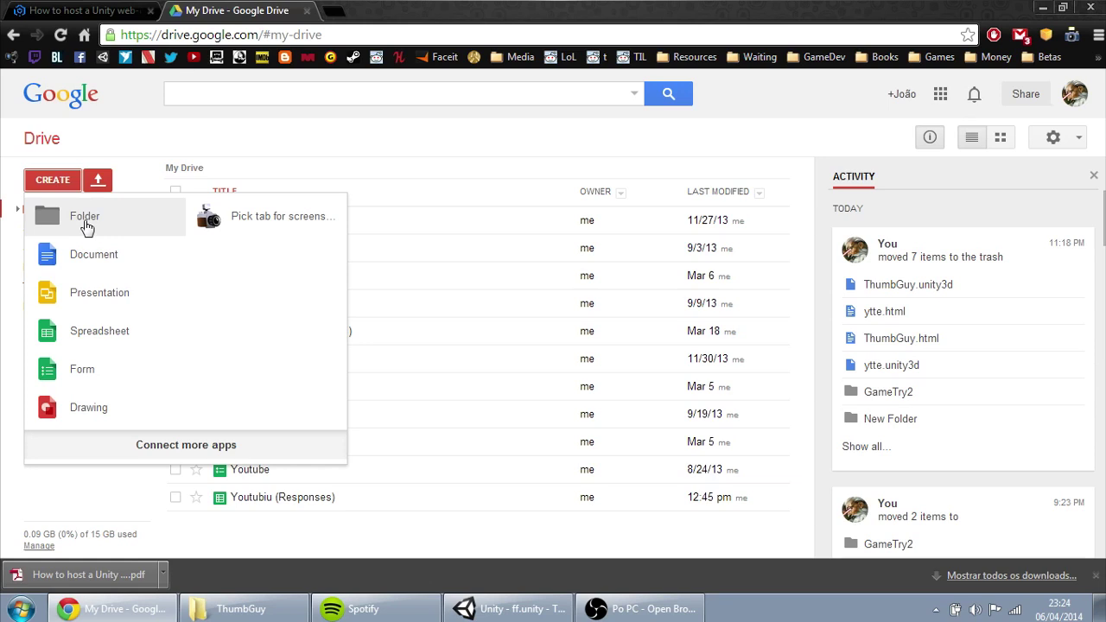
{"action": "left_click", "coordinate": [85, 218]}
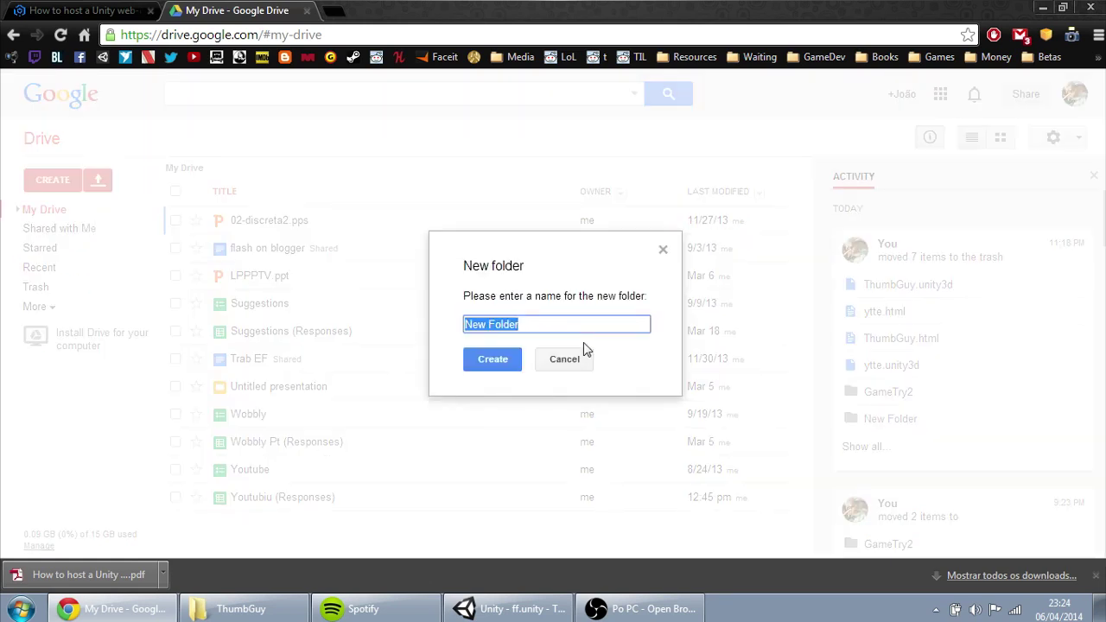
{"action": "type", "text": "G"}
{"action": "key", "text": "BackSpace"}
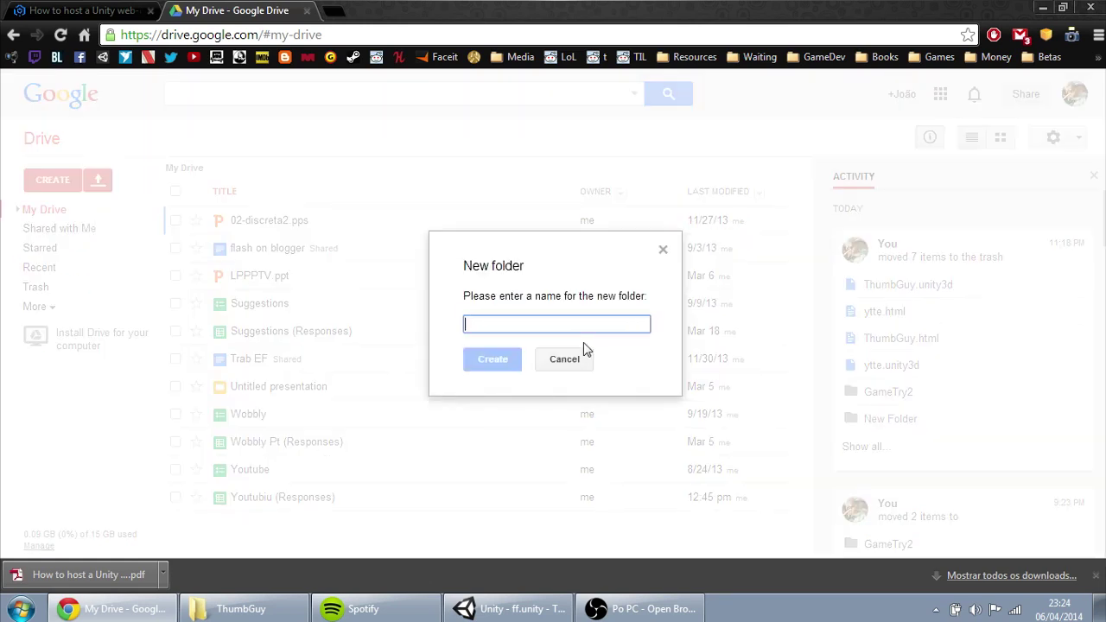
{"action": "type", "text": "Game"}
{"action": "type", "text": "Tutor"}
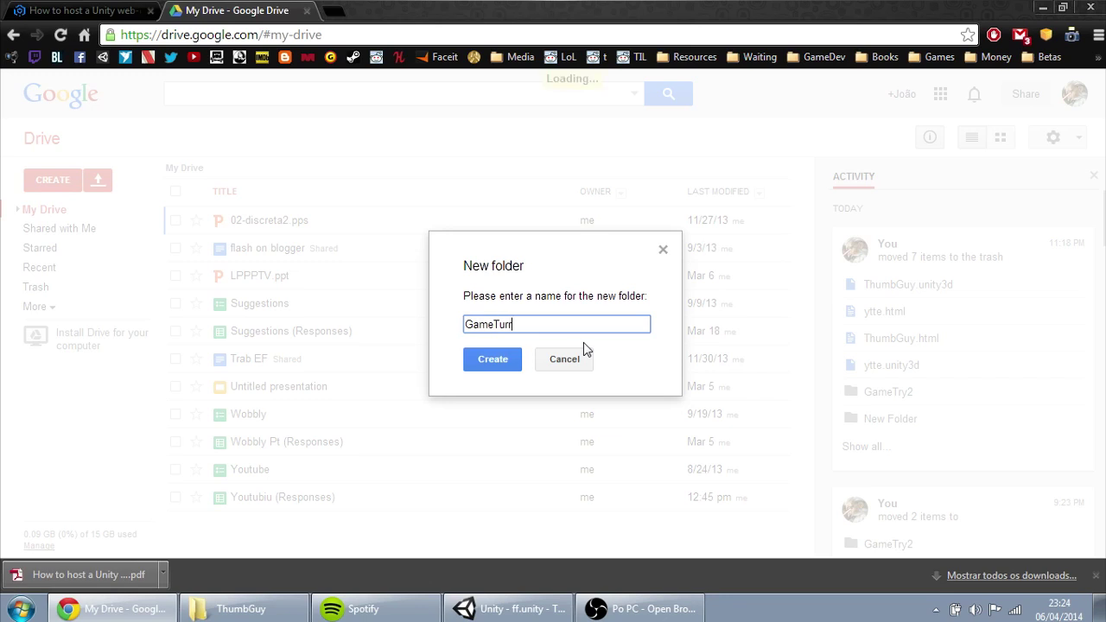
{"action": "type", "text": "ial"}
Confirm the GameTutorial folder, open it and view its details and private sharing info
{"action": "left_click", "coordinate": [481, 374]}
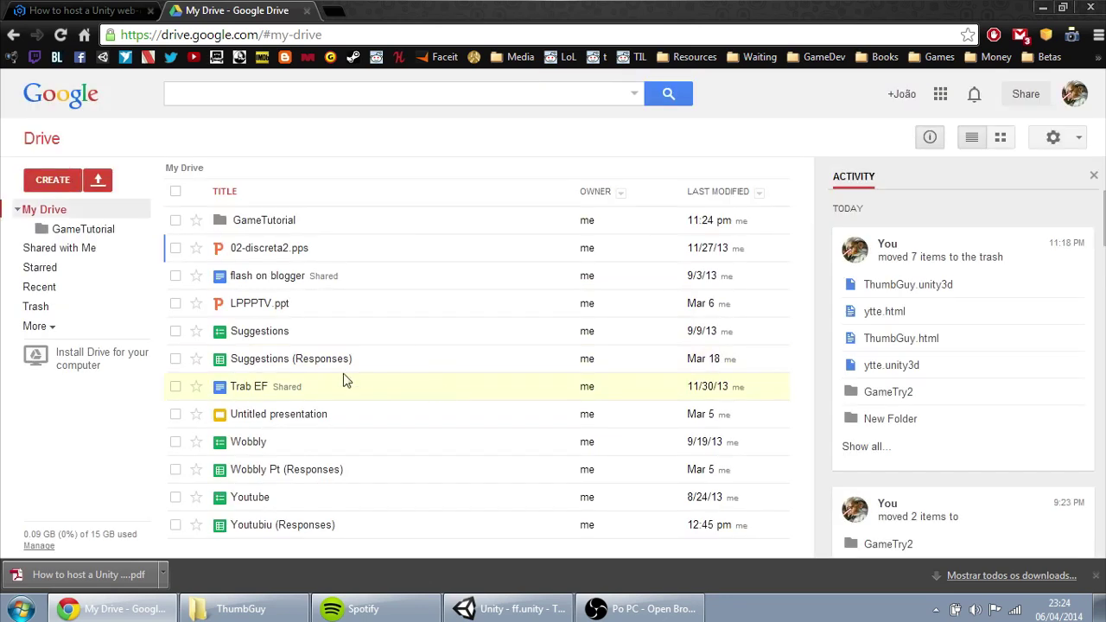
{"action": "left_click", "coordinate": [265, 222]}
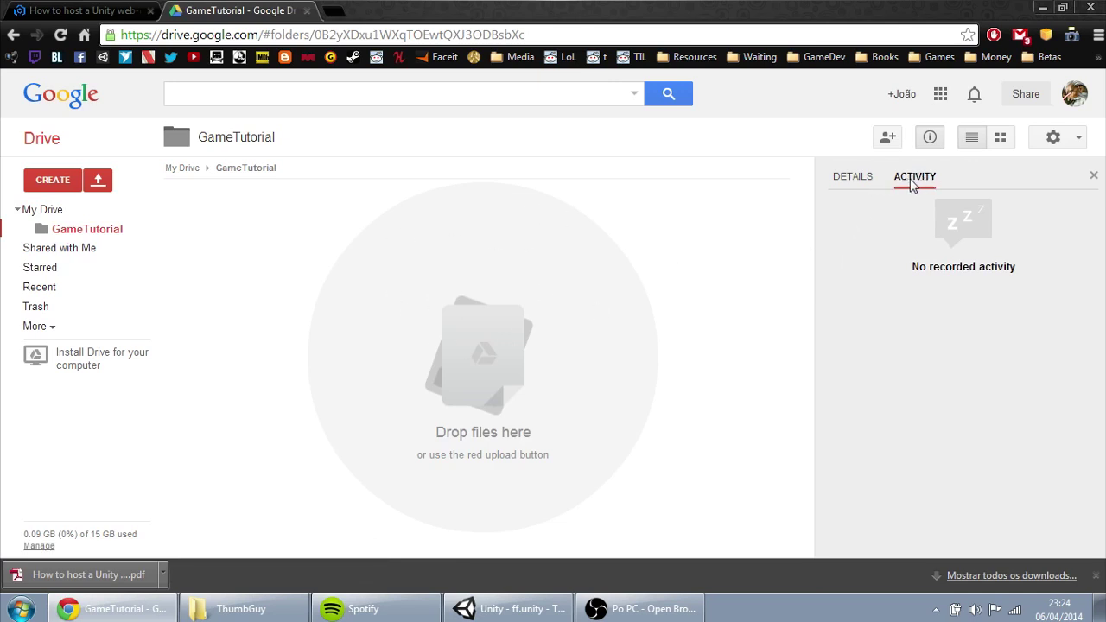
{"action": "left_click", "coordinate": [856, 178]}
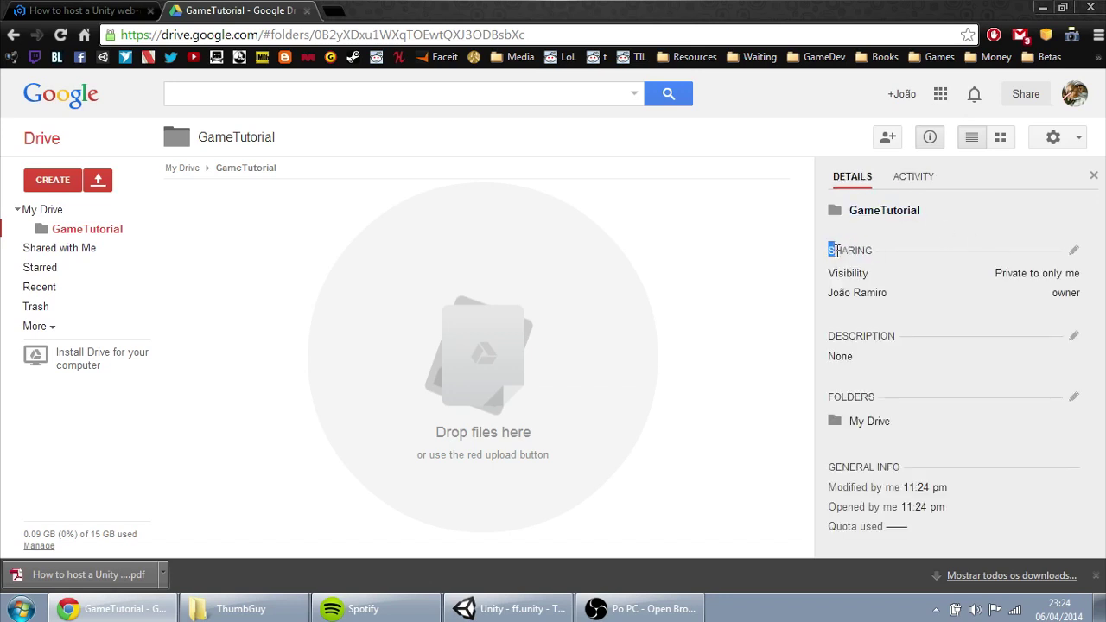
{"action": "left_click_drag", "start_coordinate": [836, 251], "coordinate": [873, 256]}
Change the GameTutorial folder's access from private to Public on the web and save
{"action": "left_click", "coordinate": [1075, 253]}
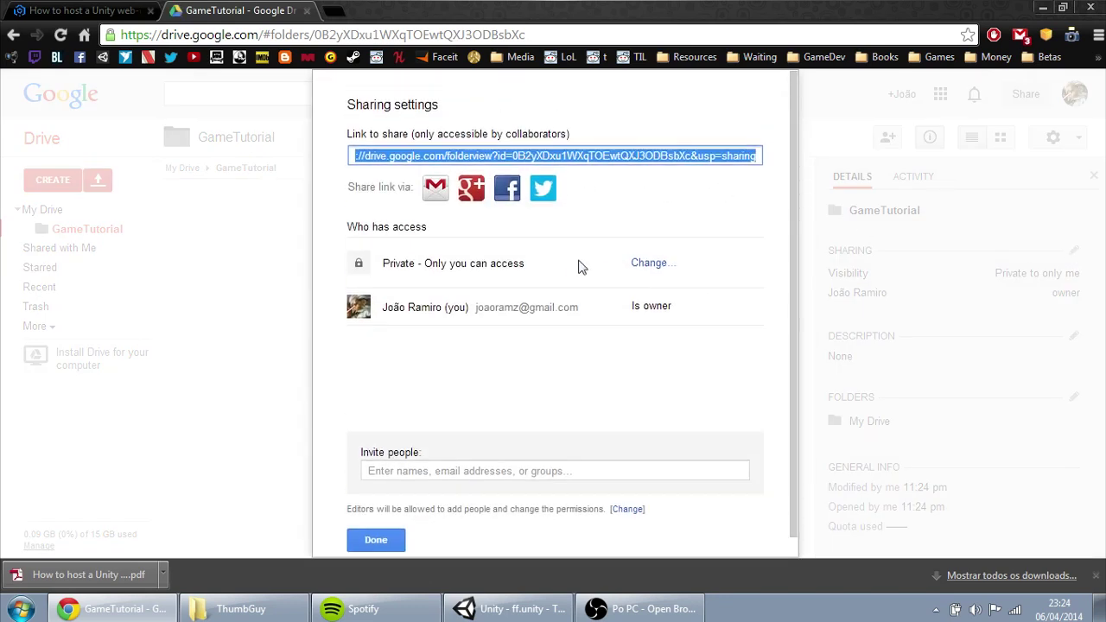
{"action": "left_click", "coordinate": [383, 270]}
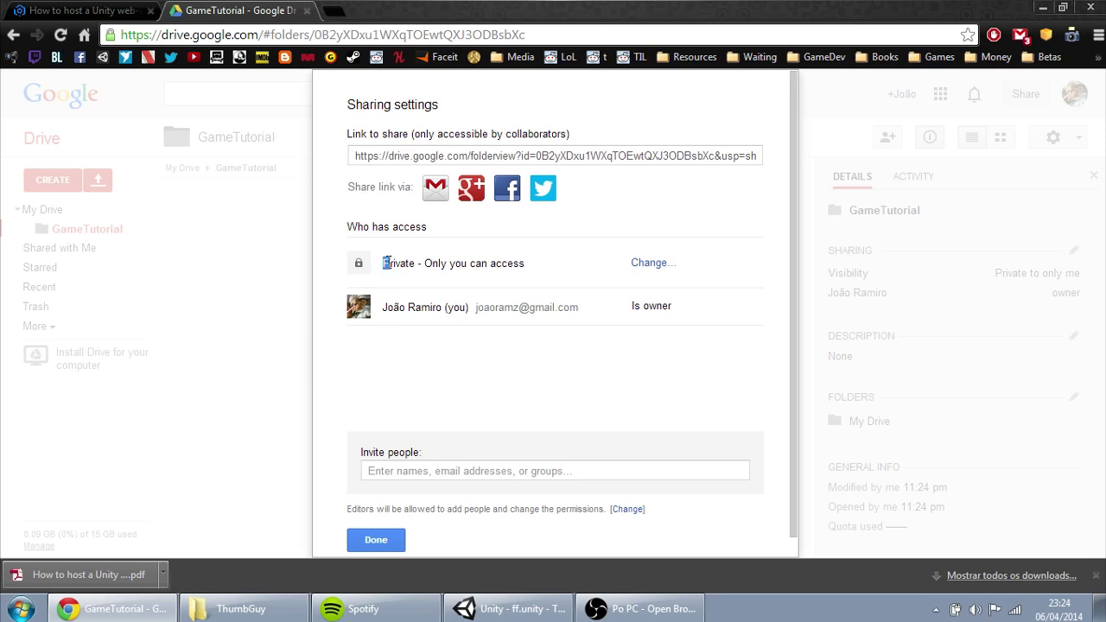
{"action": "left_click_drag", "start_coordinate": [439, 264], "coordinate": [517, 263]}
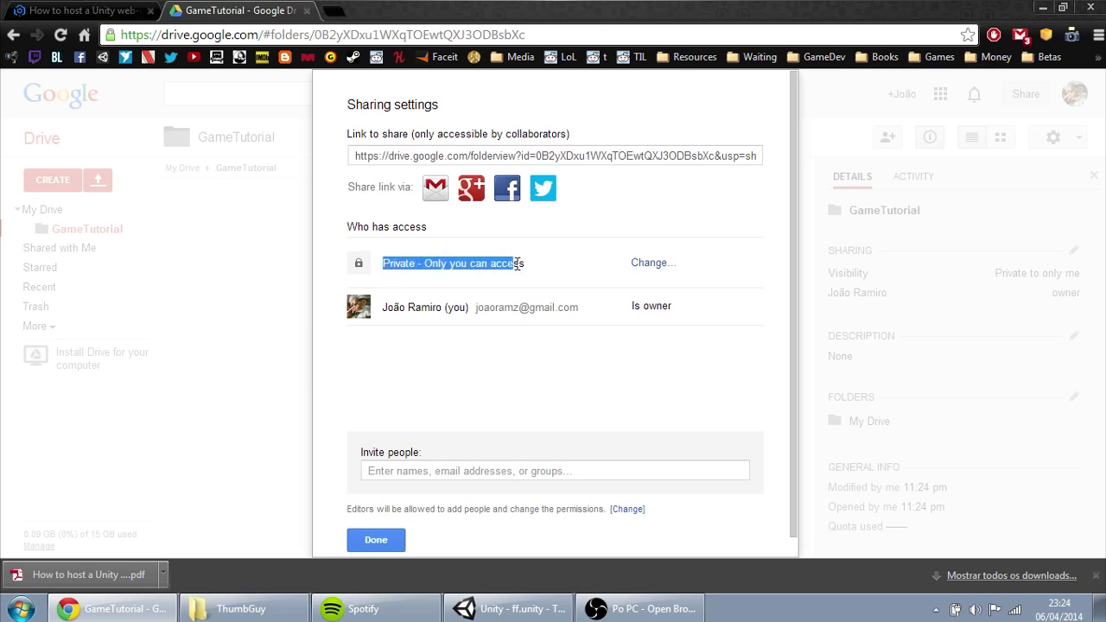
{"action": "left_click", "coordinate": [647, 264]}
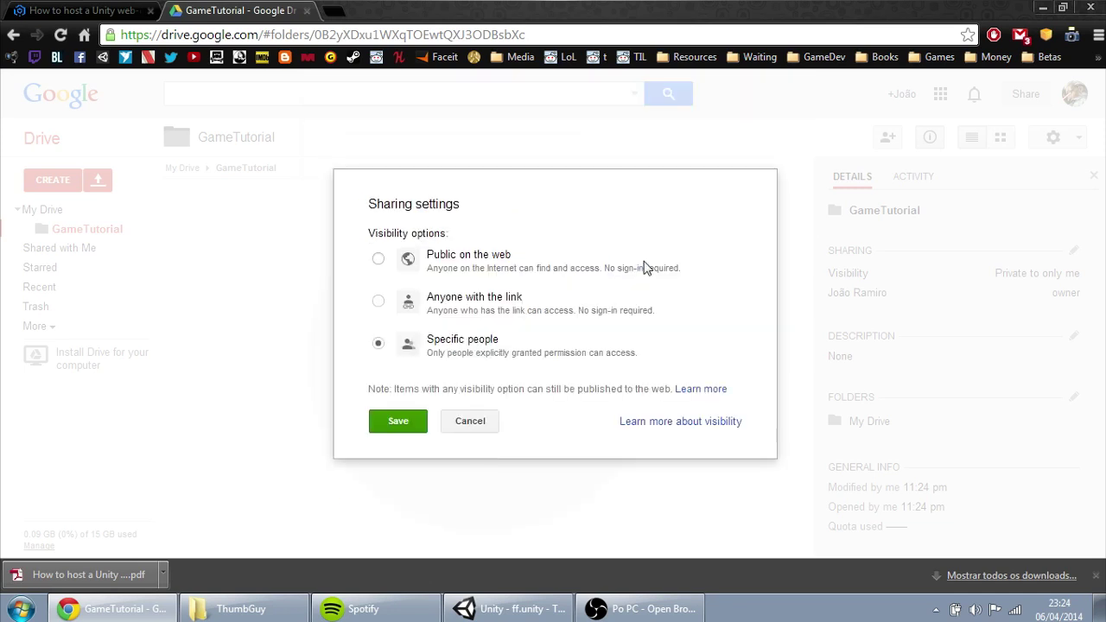
{"action": "left_click", "coordinate": [378, 260]}
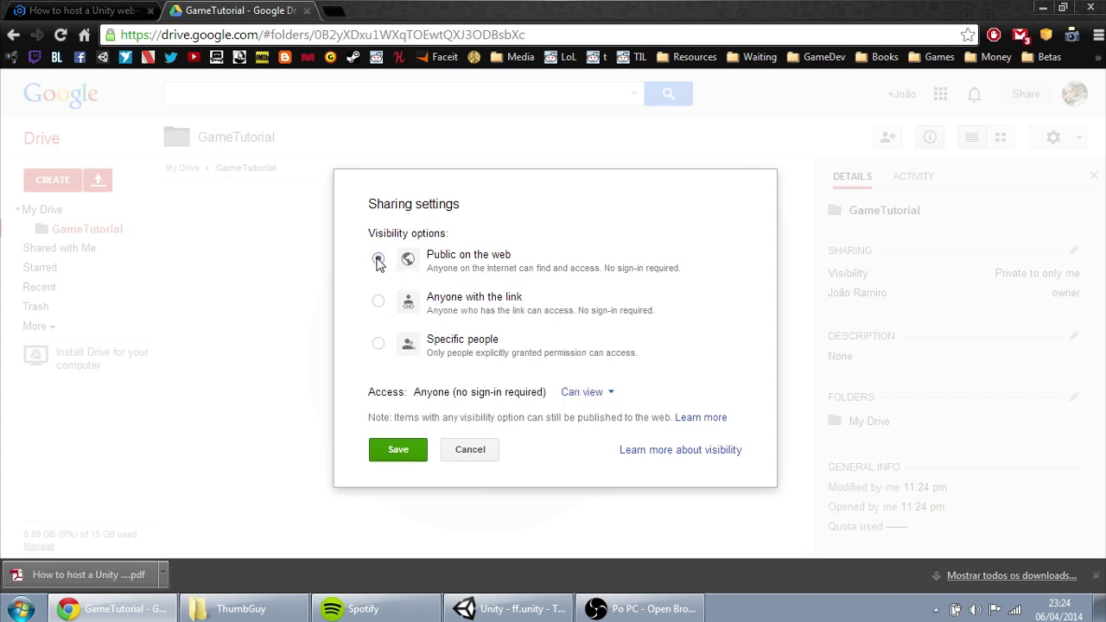
{"action": "left_click", "coordinate": [399, 450]}
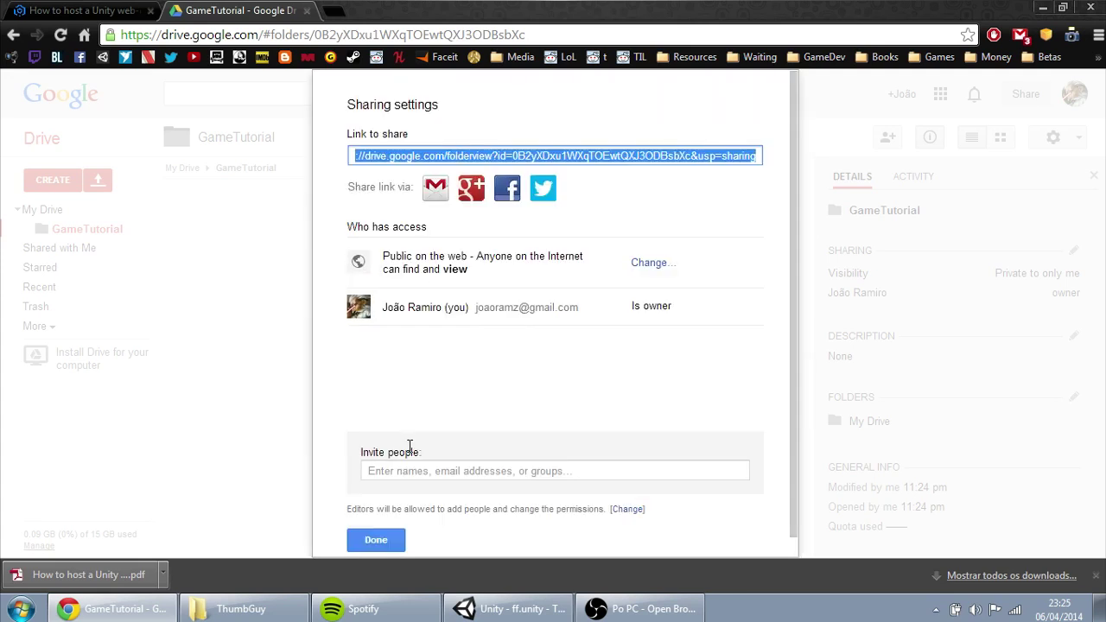
Close the sharing settings and check that GameTutorial shows as Shared in My Drive
{"action": "left_click", "coordinate": [376, 540]}
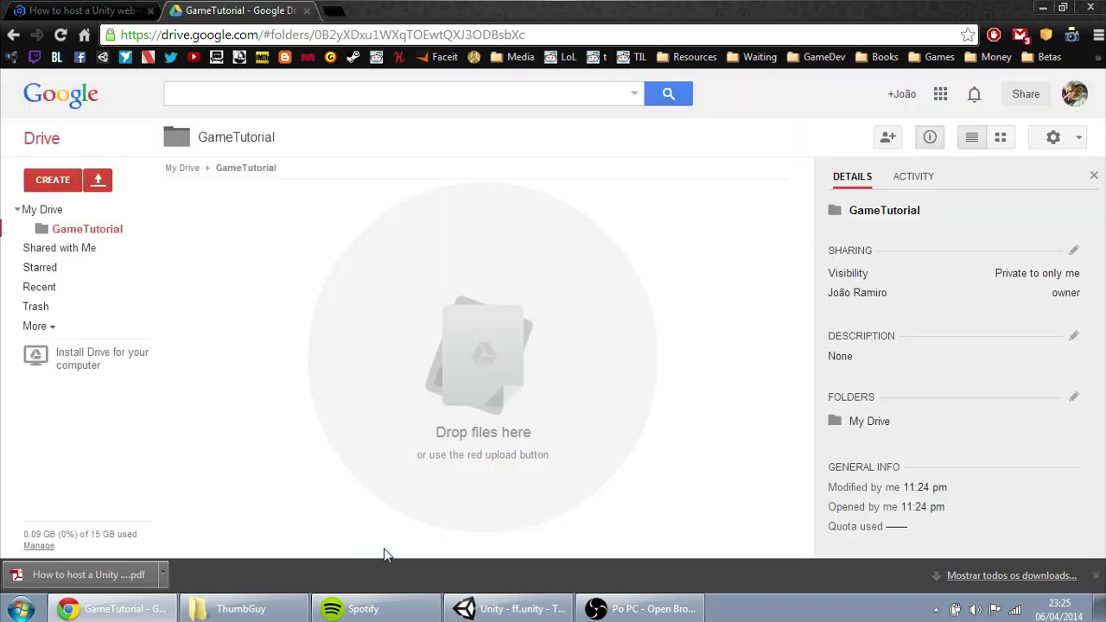
{"action": "left_click", "coordinate": [55, 213]}
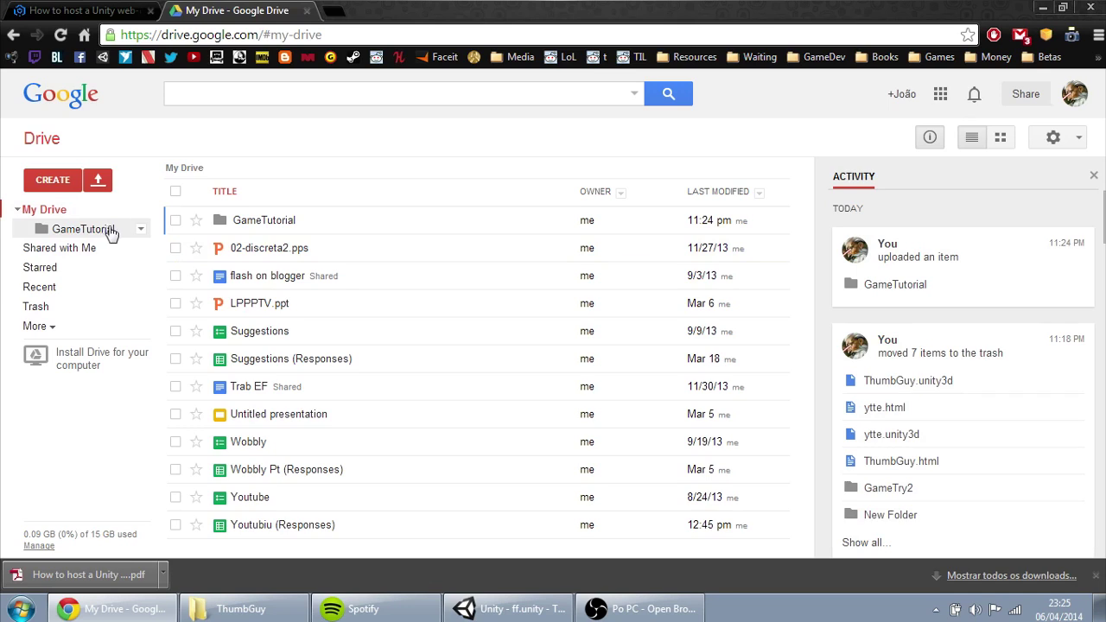
{"action": "left_click", "coordinate": [142, 235]}
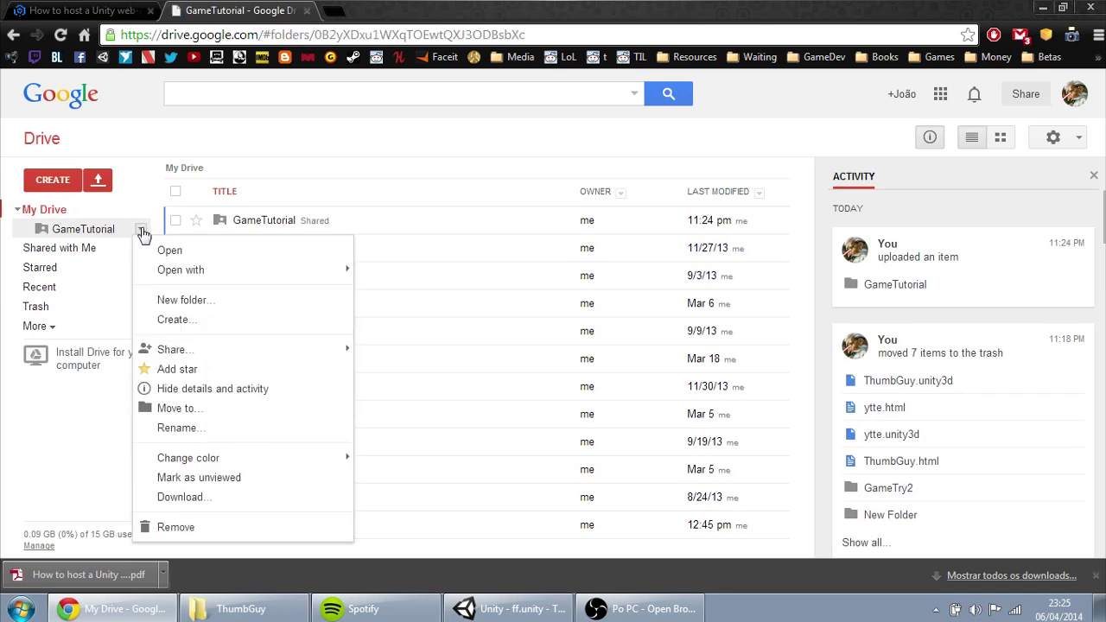
{"action": "left_click", "coordinate": [62, 212]}
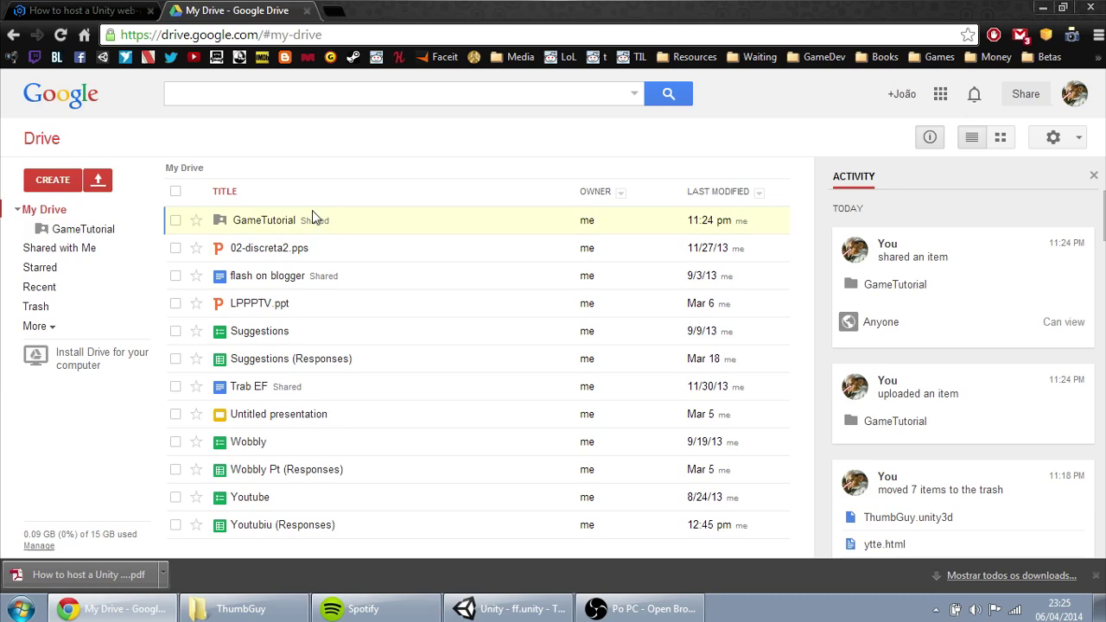
Reopen the empty GameTutorial folder
{"action": "scroll", "coordinate": [314, 217], "scroll_direction": "up", "scroll_amount": 2, "text": "ctrl"}
{"action": "scroll", "coordinate": [458, 358], "scroll_direction": "up", "scroll_amount": 2, "text": "ctrl"}
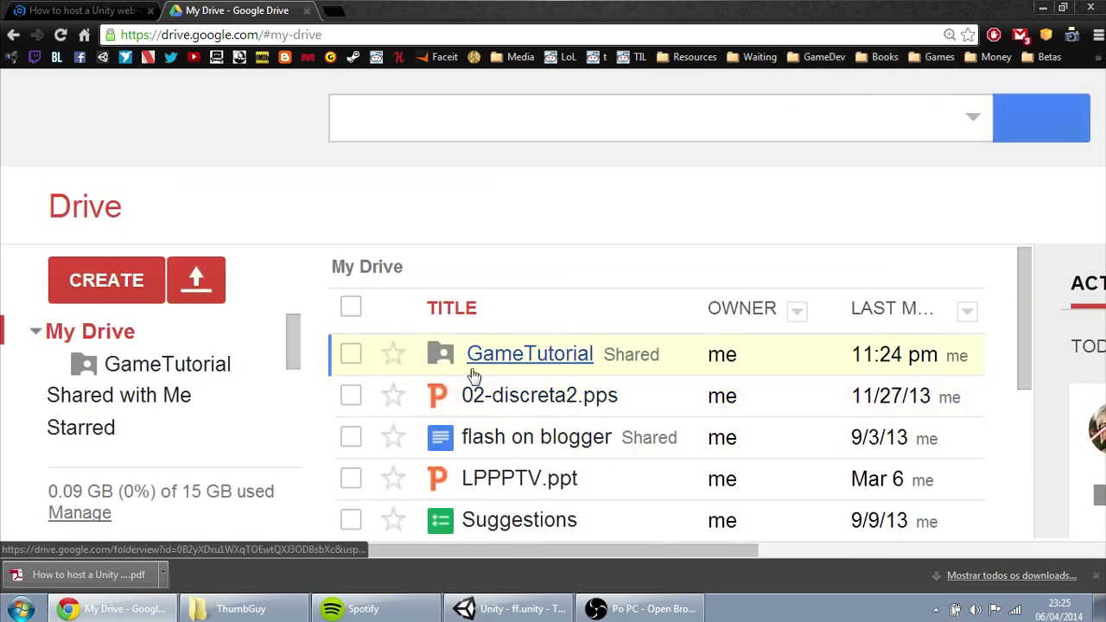
{"action": "scroll", "coordinate": [471, 377], "scroll_direction": "up", "scroll_amount": 1, "text": "ctrl"}
{"action": "scroll", "coordinate": [611, 453], "scroll_direction": "down", "scroll_amount": 6, "text": "ctrl"}
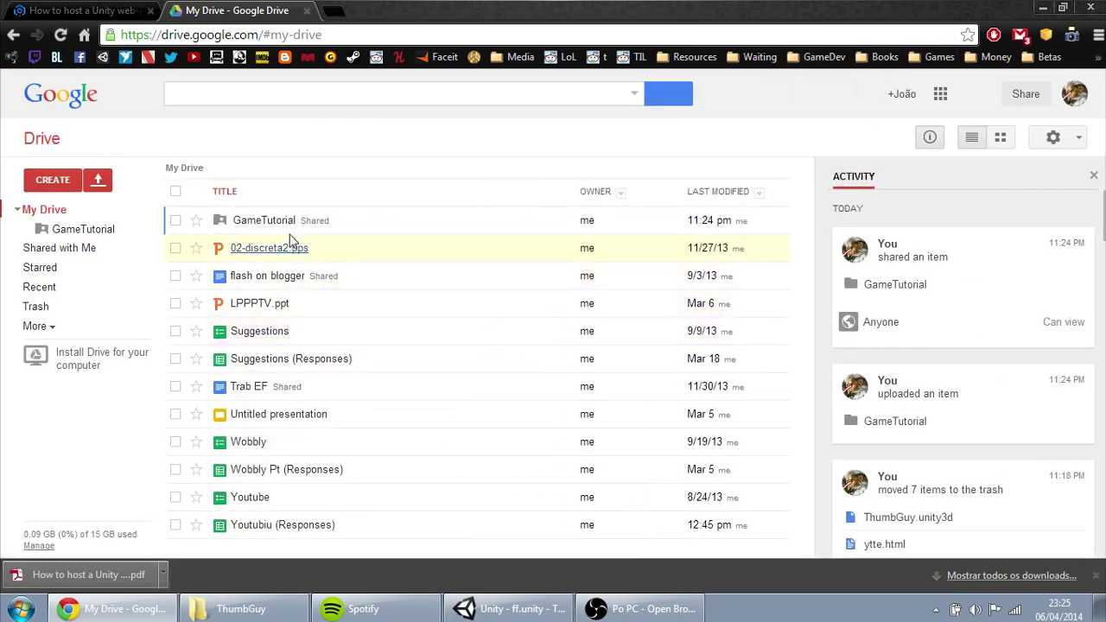
{"action": "left_click", "coordinate": [271, 221]}
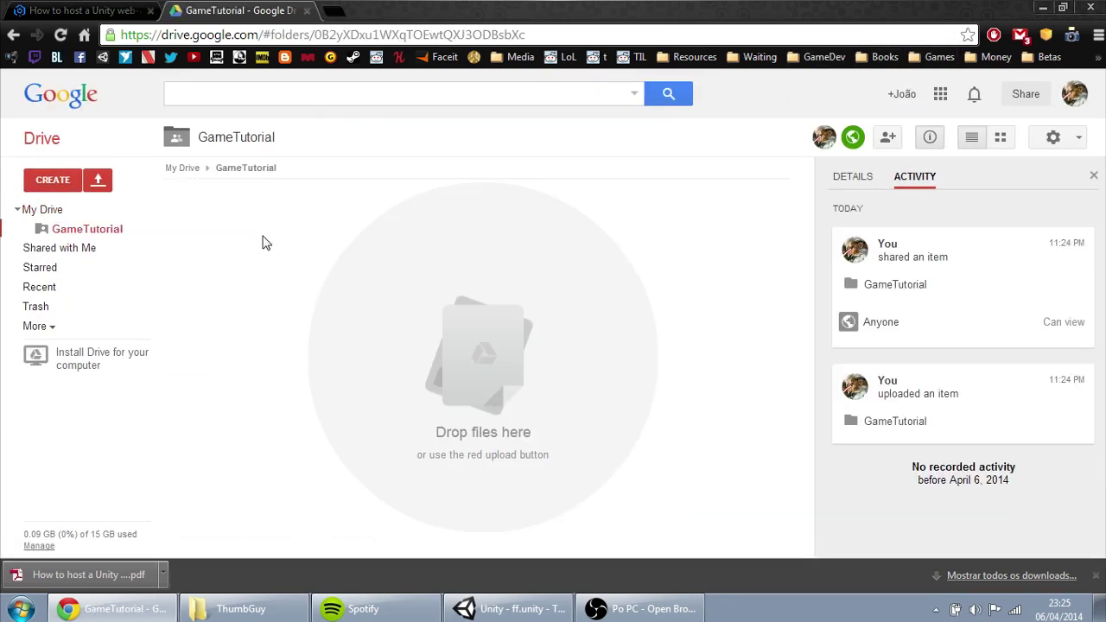
Upload ThumbGuy.html and ThumbGuy.unity3d to GameTutorial with the folder's sharing permissions
{"action": "left_click", "coordinate": [99, 181]}
{"action": "left_click", "coordinate": [126, 208]}
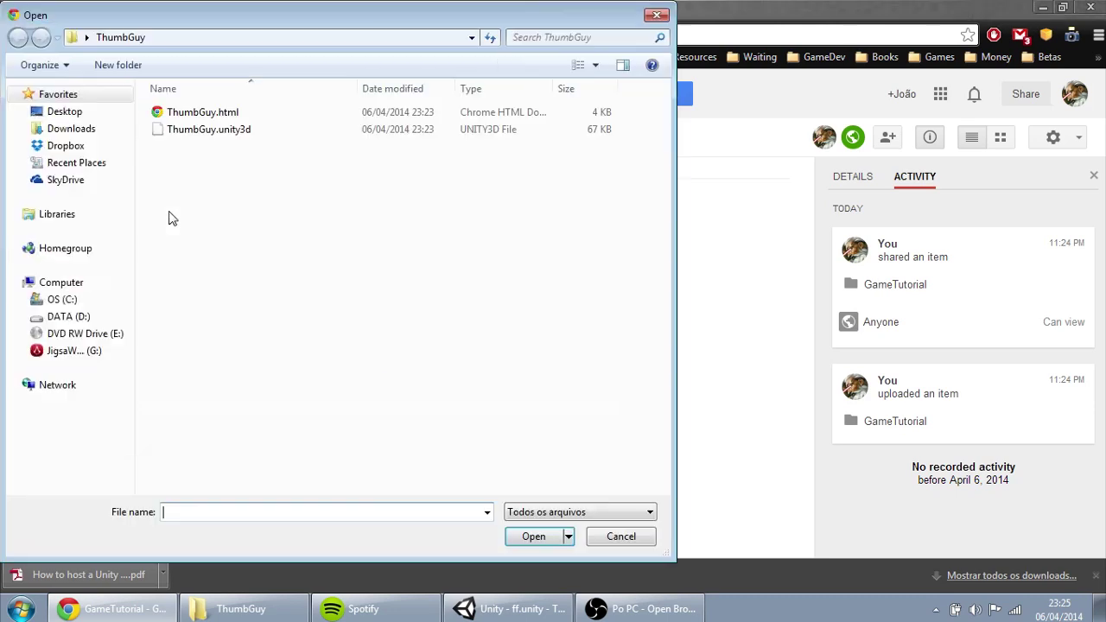
{"action": "left_click_drag", "start_coordinate": [314, 19], "coordinate": [669, 48]}
{"action": "left_click", "coordinate": [541, 143]}
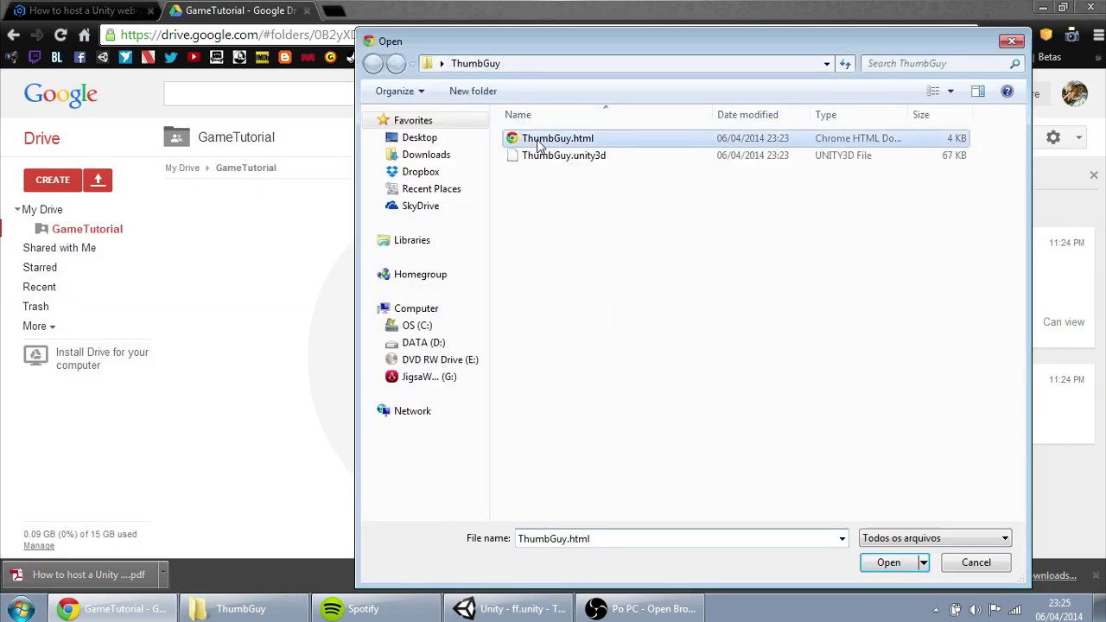
{"action": "left_click", "coordinate": [592, 157]}
{"action": "left_click", "coordinate": [595, 141], "text": "ctrl"}
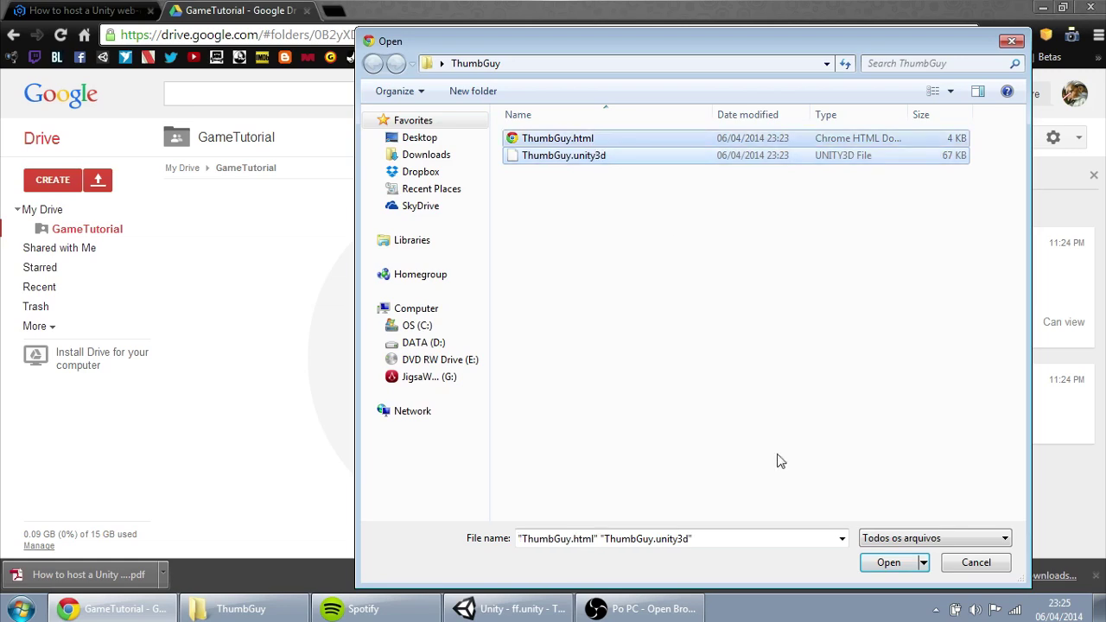
{"action": "left_click", "coordinate": [887, 564]}
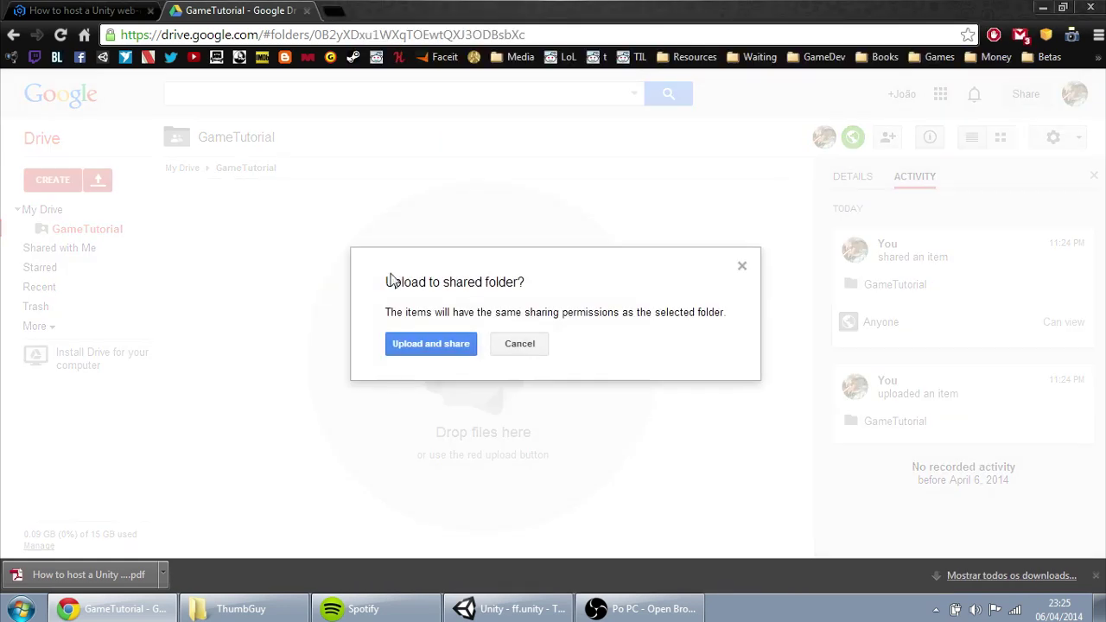
{"action": "left_click", "coordinate": [429, 346]}
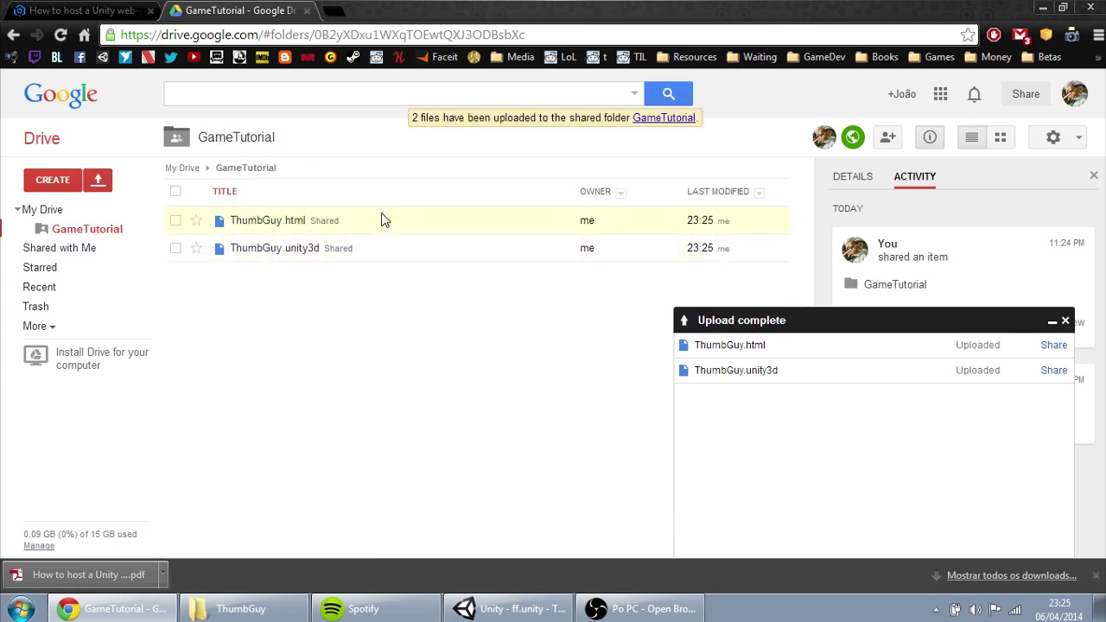
Open ThumbGuy.html's googledrive.com hosting link from its Details panel in a background tab
{"action": "left_click", "coordinate": [1052, 326]}
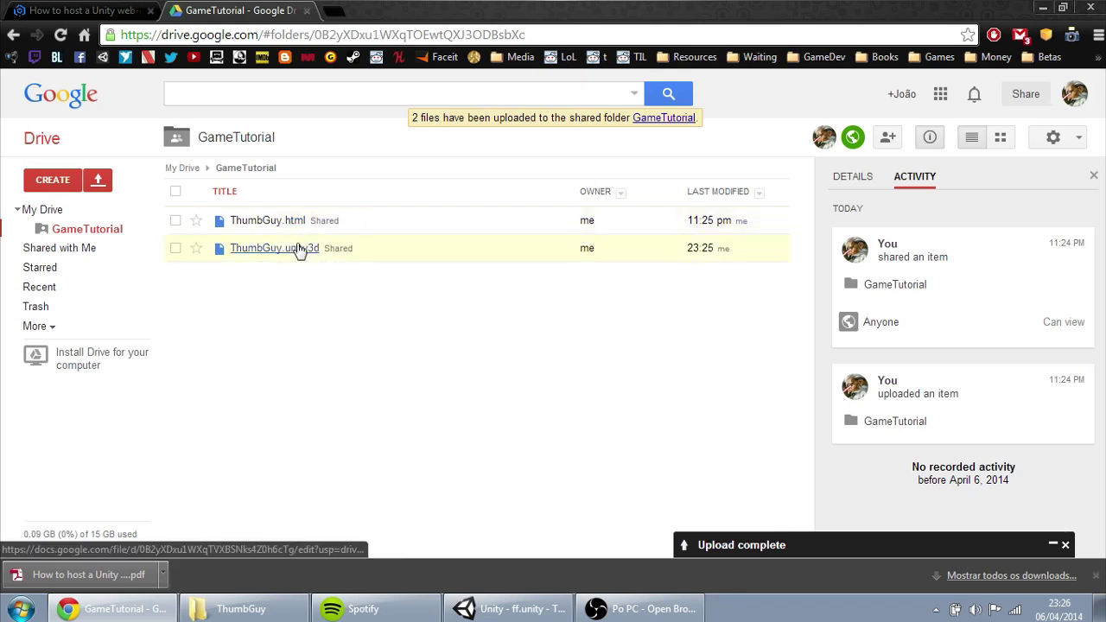
{"action": "left_click", "coordinate": [381, 228]}
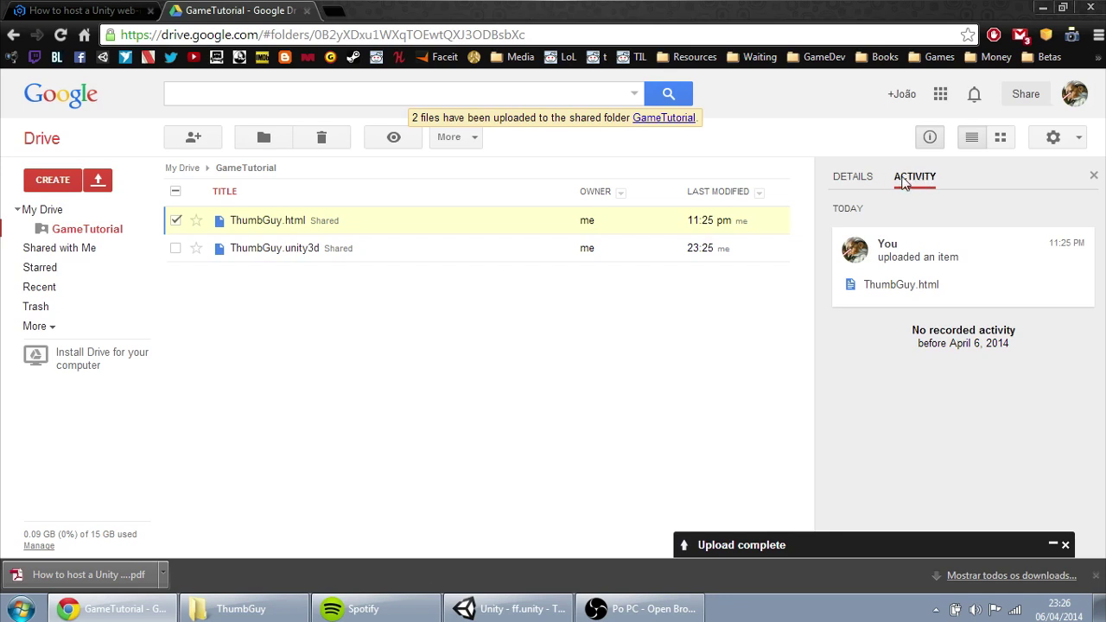
{"action": "left_click", "coordinate": [853, 177]}
{"action": "scroll", "coordinate": [918, 296], "scroll_direction": "down", "scroll_amount": 5}
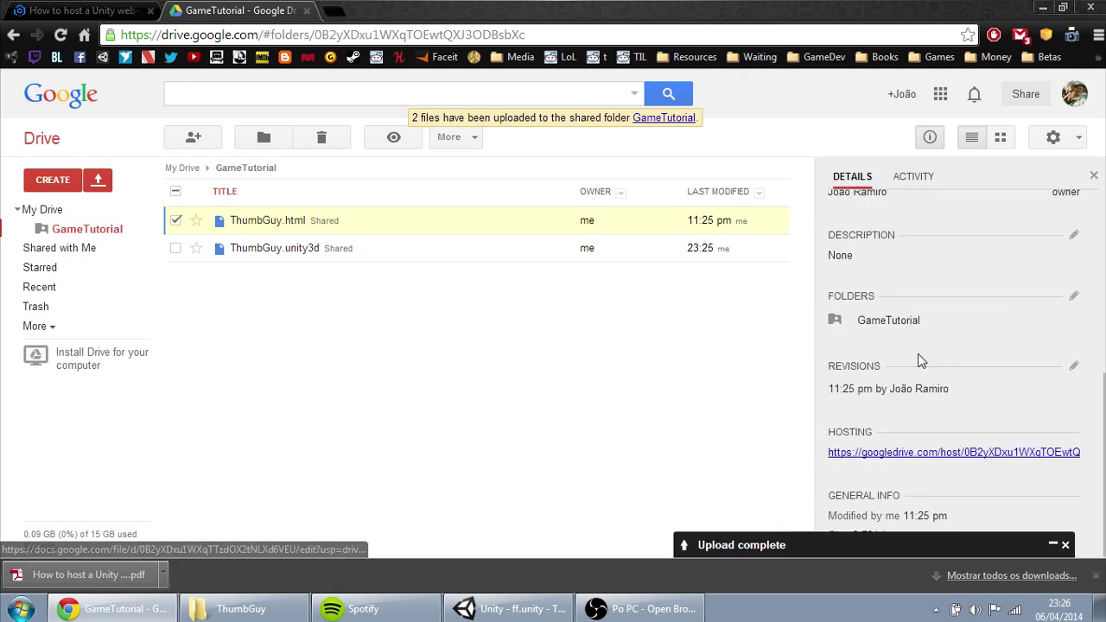
{"action": "left_click_drag", "start_coordinate": [831, 432], "coordinate": [868, 431]}
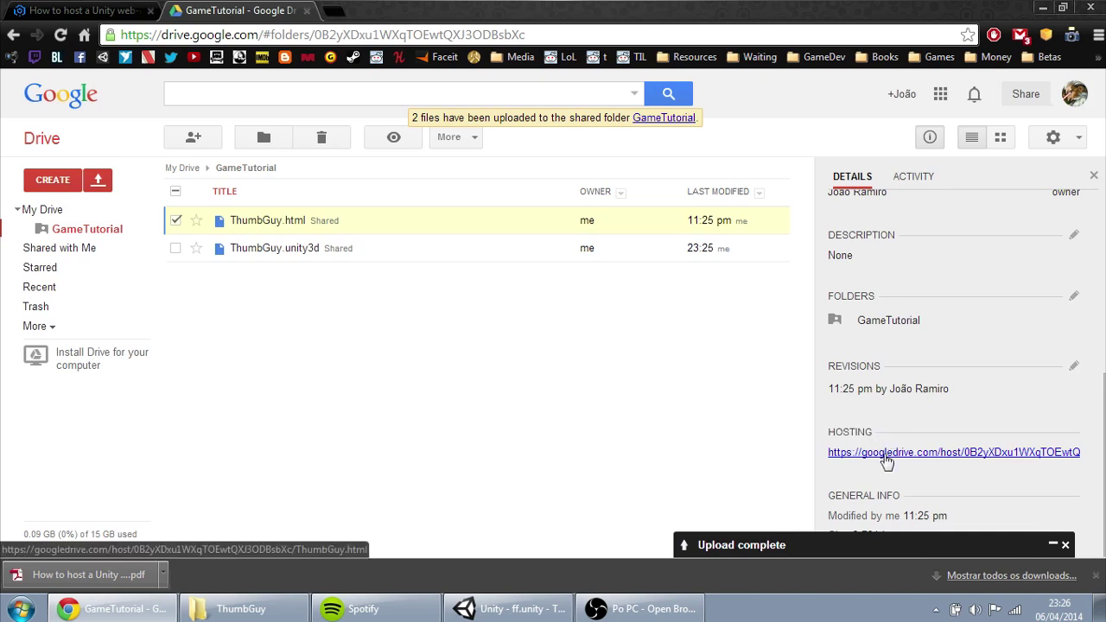
{"action": "middle_click", "coordinate": [885, 456]}
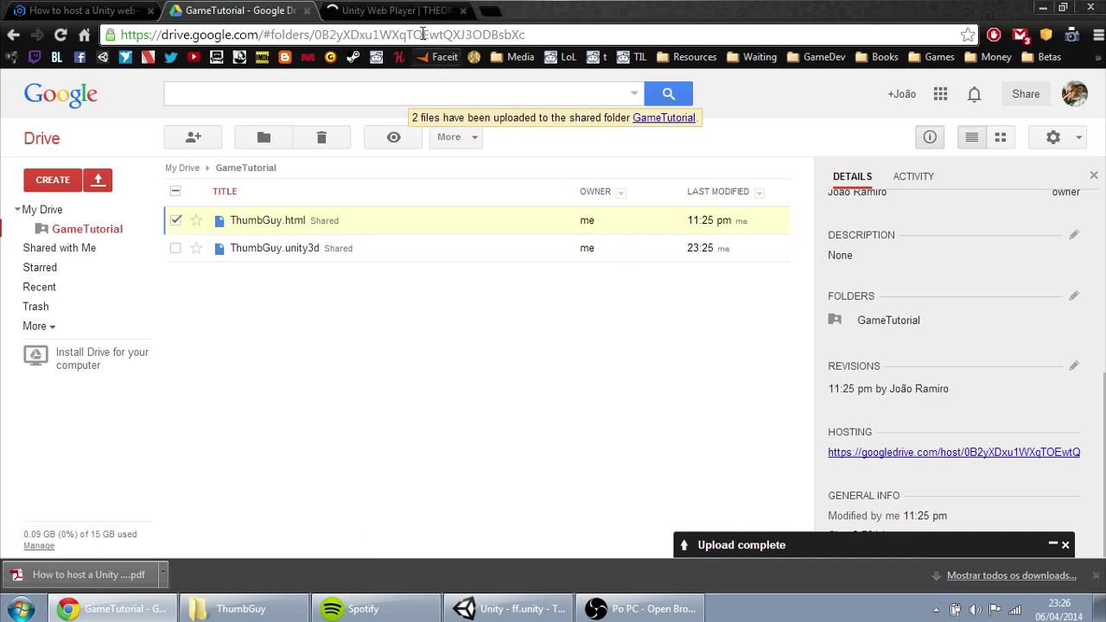
In the hosted game tab, move ThumbGuy across the platform and hit the punching bag twice
{"action": "left_click", "coordinate": [397, 11]}
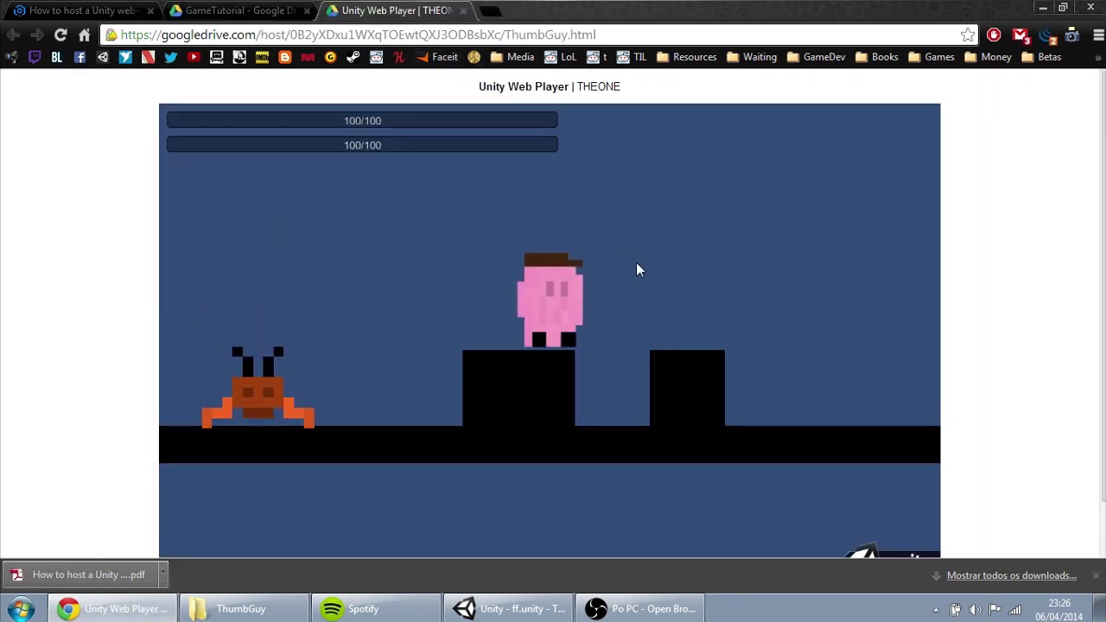
{"action": "key", "text": "space"}
{"action": "key", "text": "Right"}
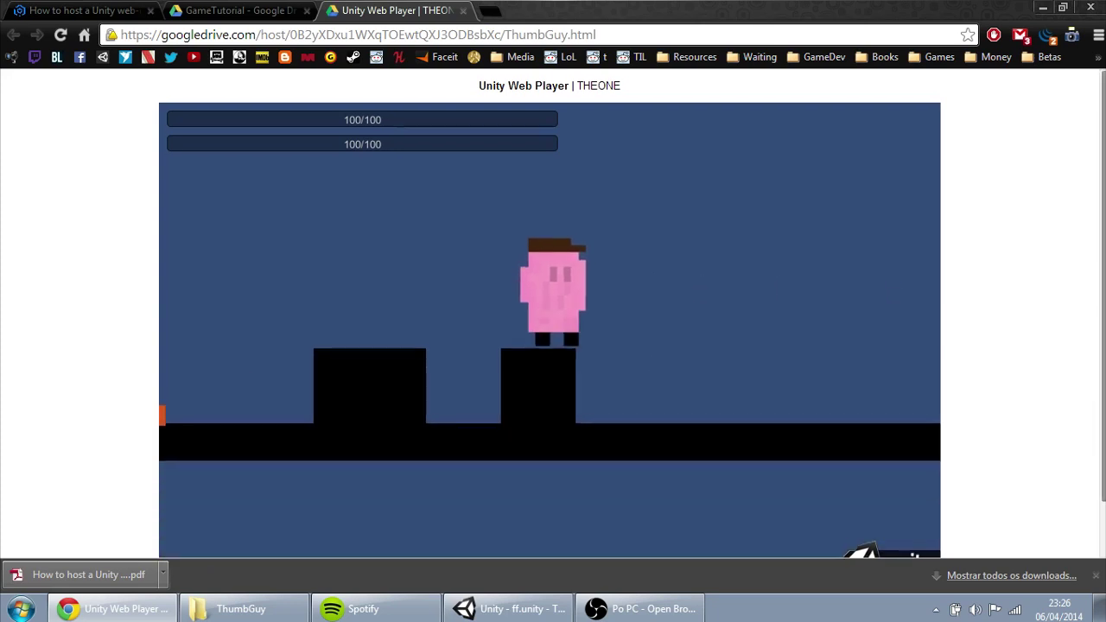
{"action": "scroll", "coordinate": [663, 278], "scroll_direction": "down", "scroll_amount": 1}
{"action": "key", "text": "Right"}
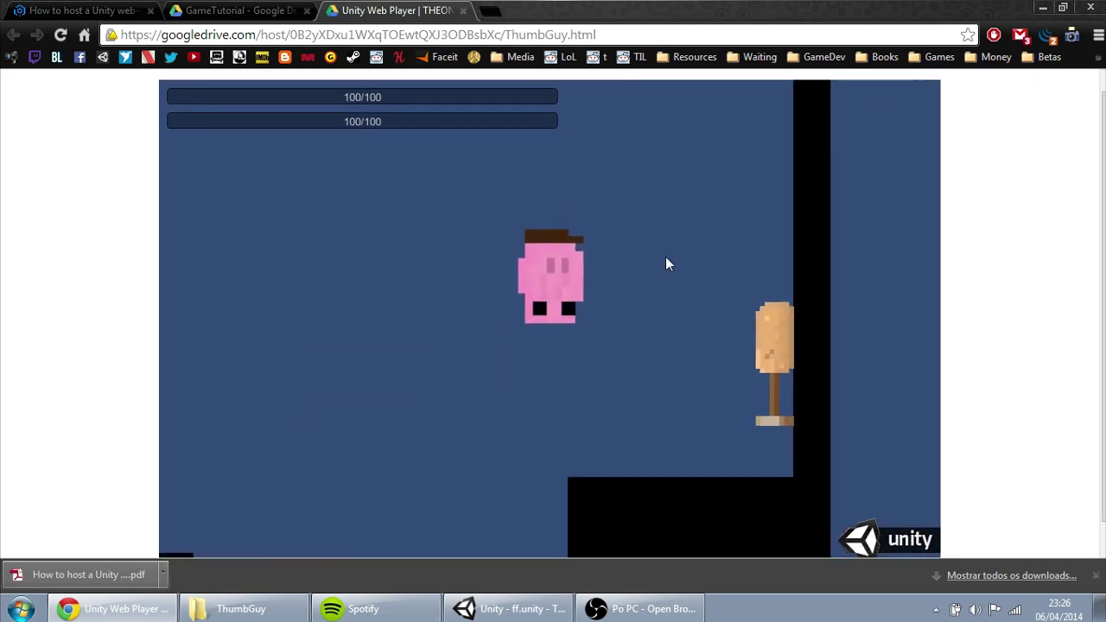
{"action": "key", "text": "Left"}
{"action": "key", "text": "space"}
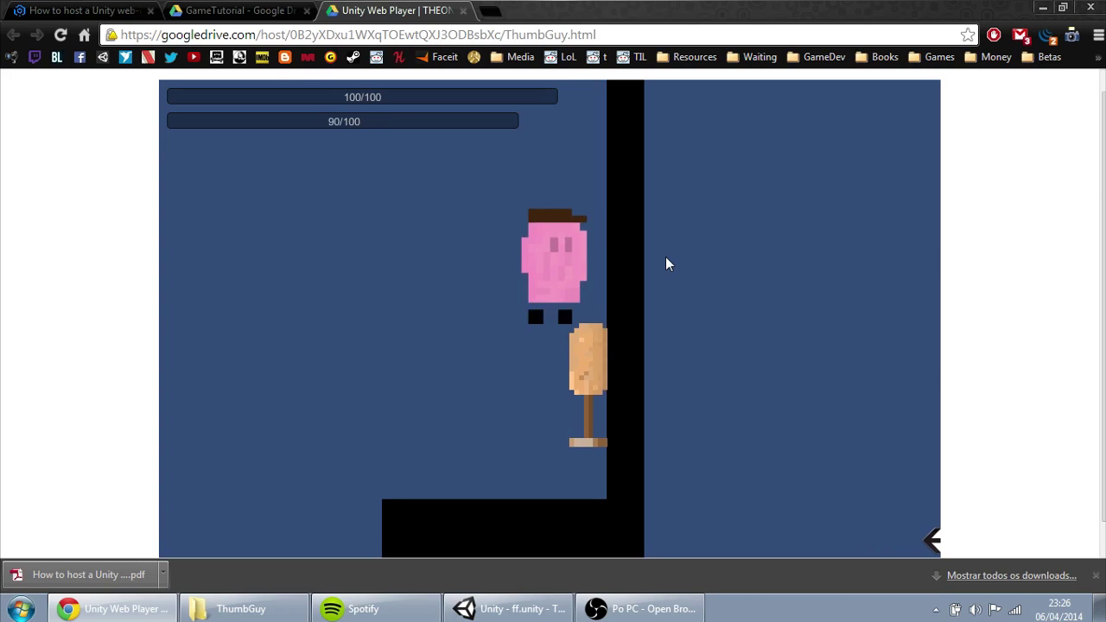
{"action": "key", "text": "space"}
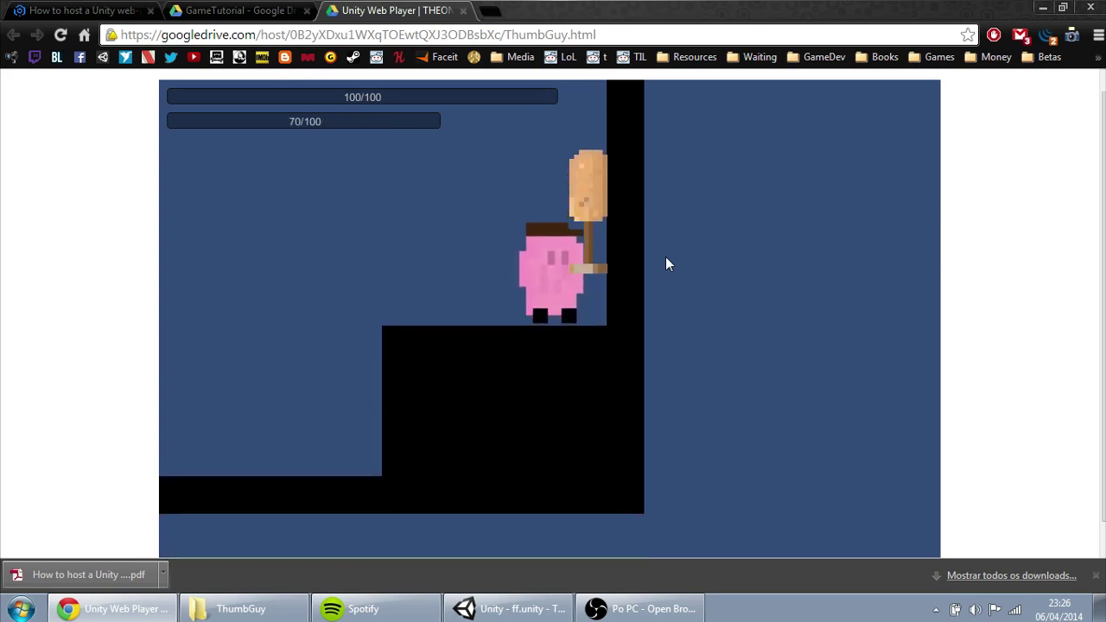
Guide the character onward through the level, then select the game's web address
{"action": "key", "text": "Left"}
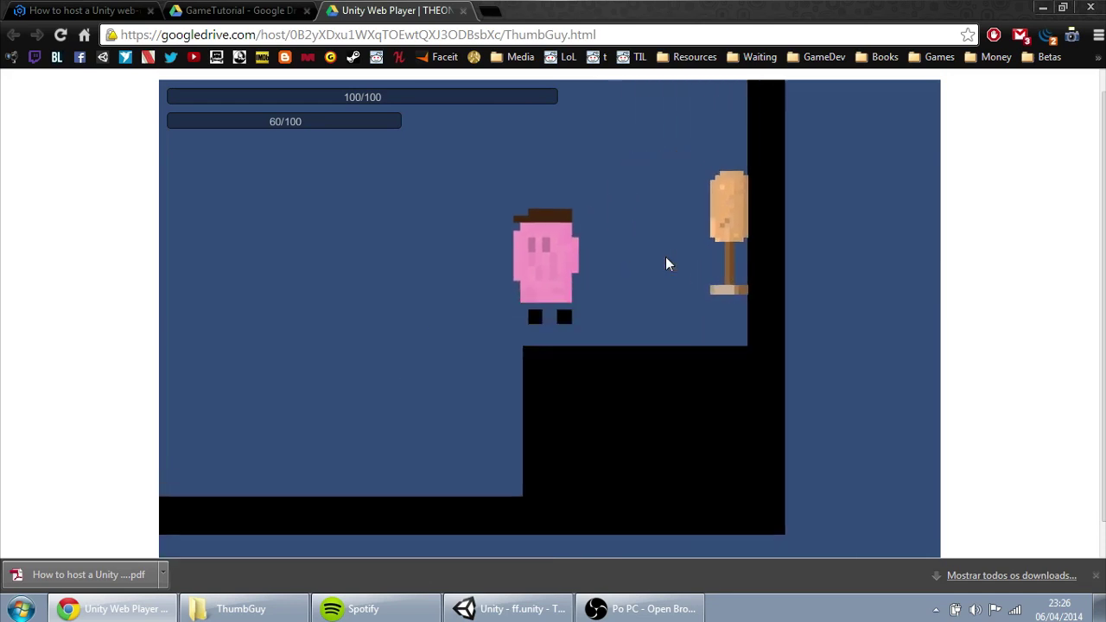
{"action": "key", "text": "Right"}
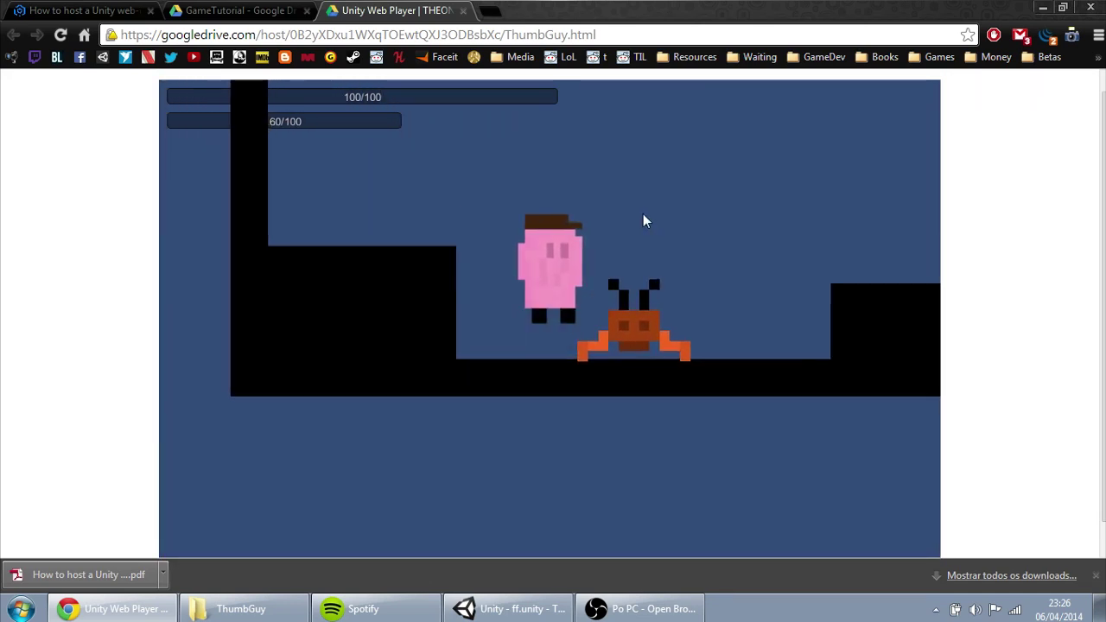
{"action": "key", "text": "Up"}
{"action": "key", "text": "Right"}
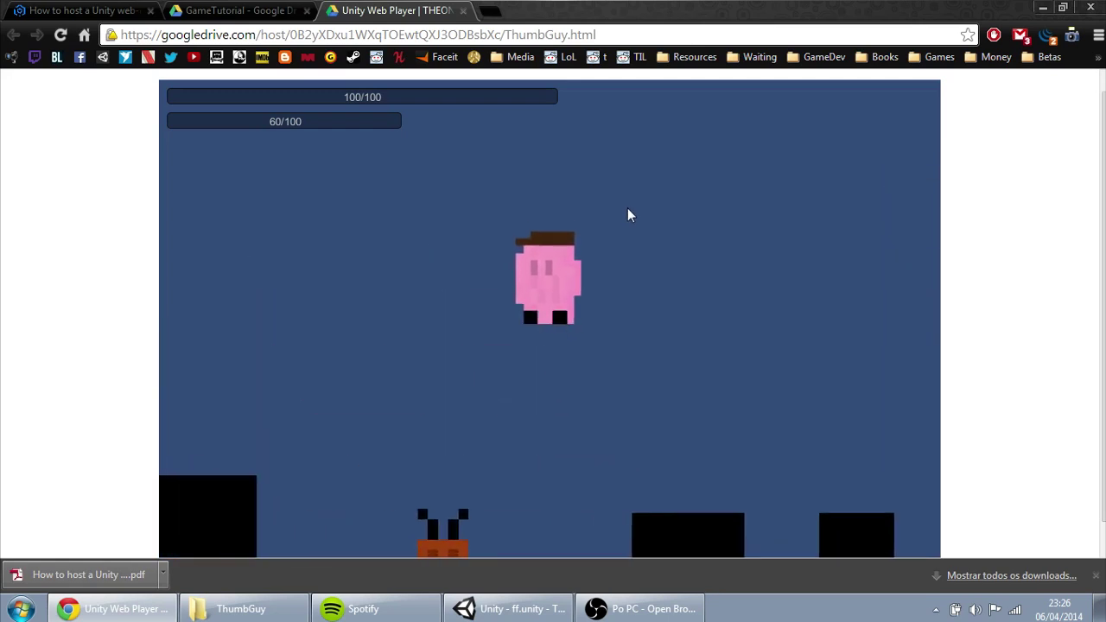
{"action": "key", "text": "Right"}
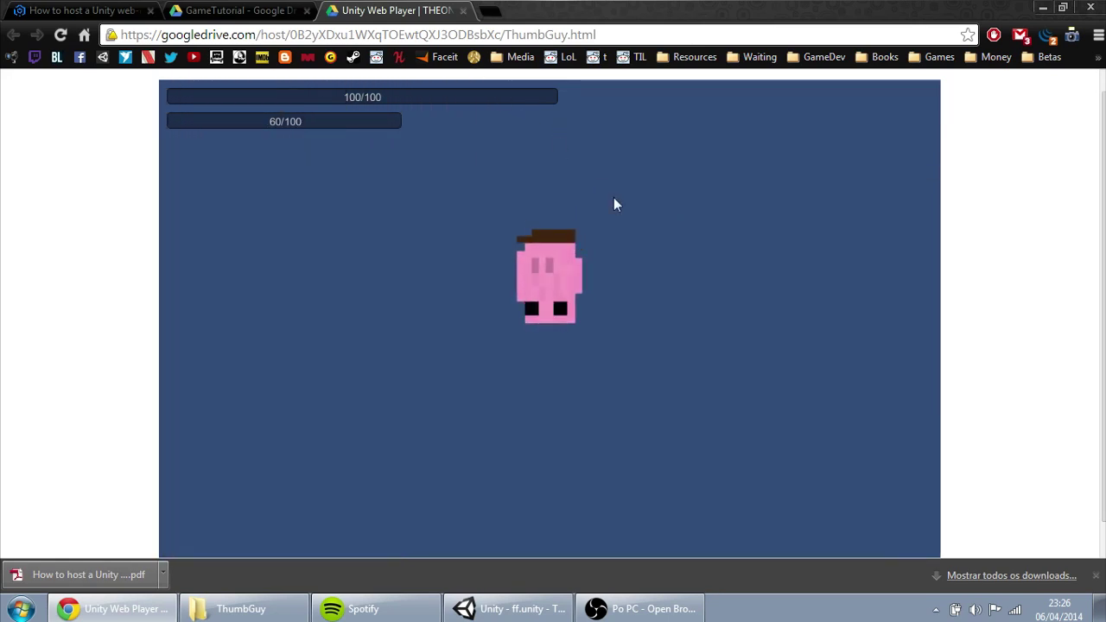
{"action": "left_click", "coordinate": [467, 37]}
{"action": "key", "text": "ctrl+c"}
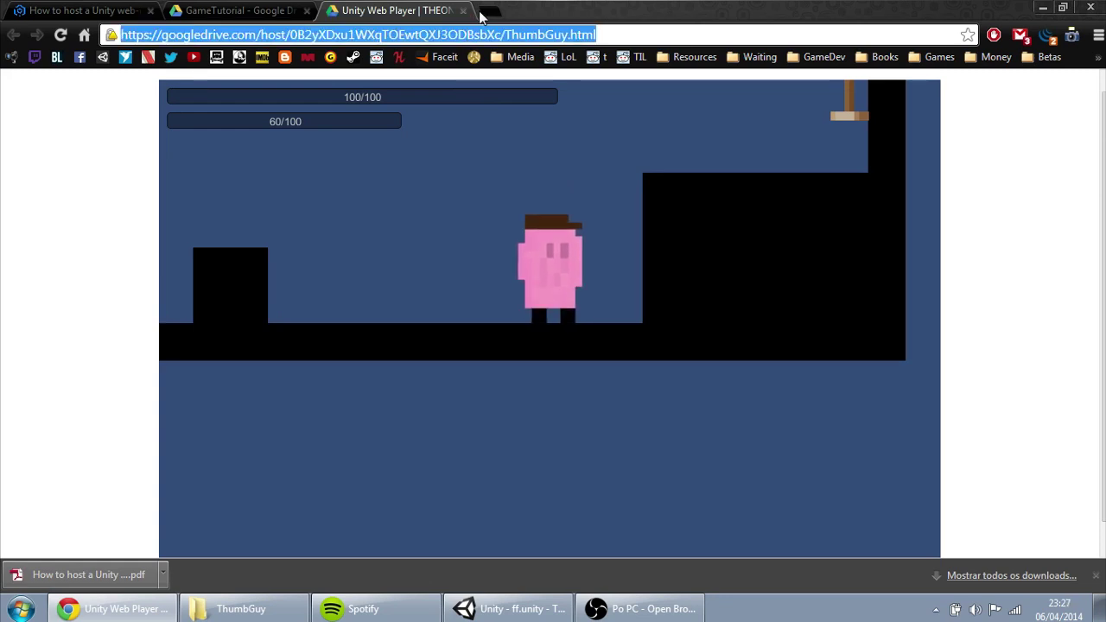
Paste the copied googledrive.com game address into a new browser tab
{"action": "left_click", "coordinate": [489, 12]}
{"action": "type", "text": "fa"}
{"action": "key", "text": "BackSpace"}
{"action": "key", "text": "BackSpace"}
{"action": "key", "text": "BackSpace"}
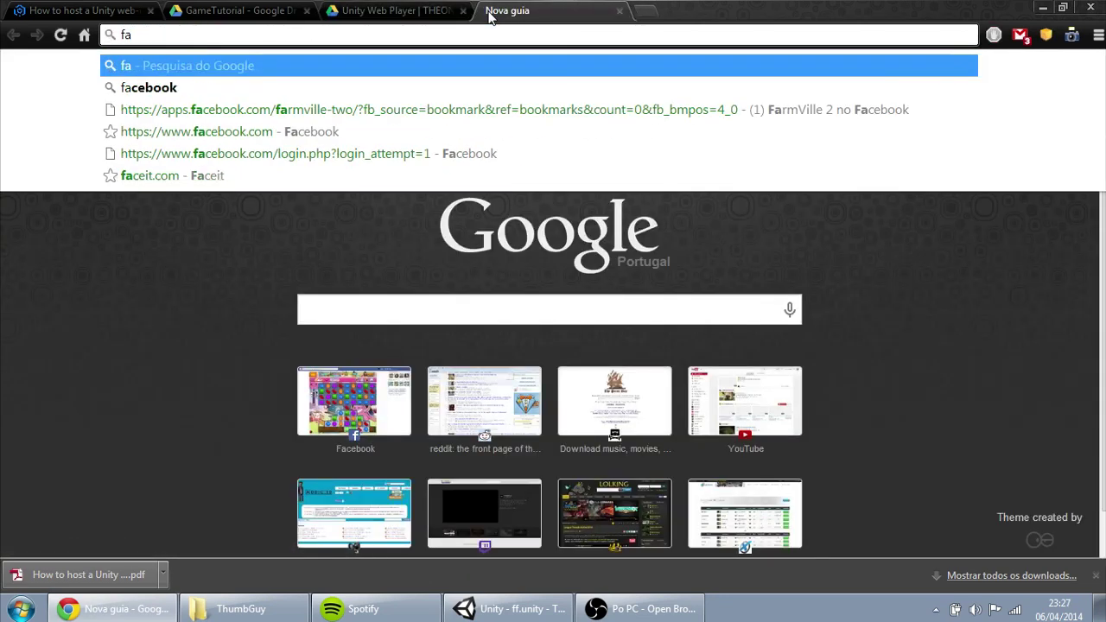
{"action": "key", "text": "ctrl+v"}
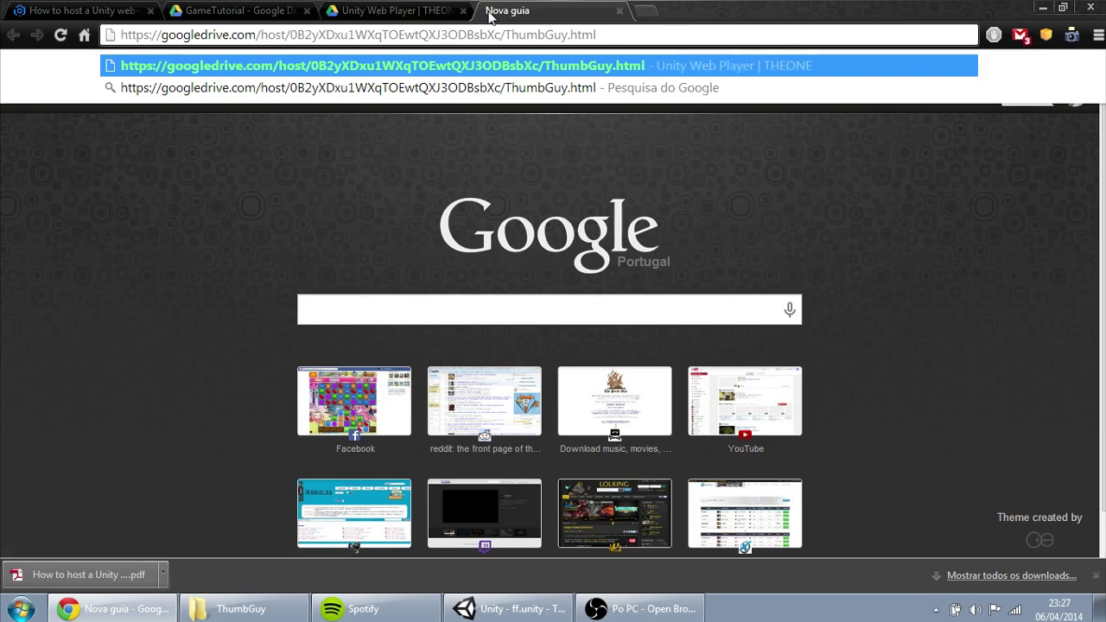
{"action": "key", "text": "BackSpace"}
Close the game tab, reopen it with Ctrl+Shift+T to check the address, then close it again
{"action": "left_click", "coordinate": [463, 11]}
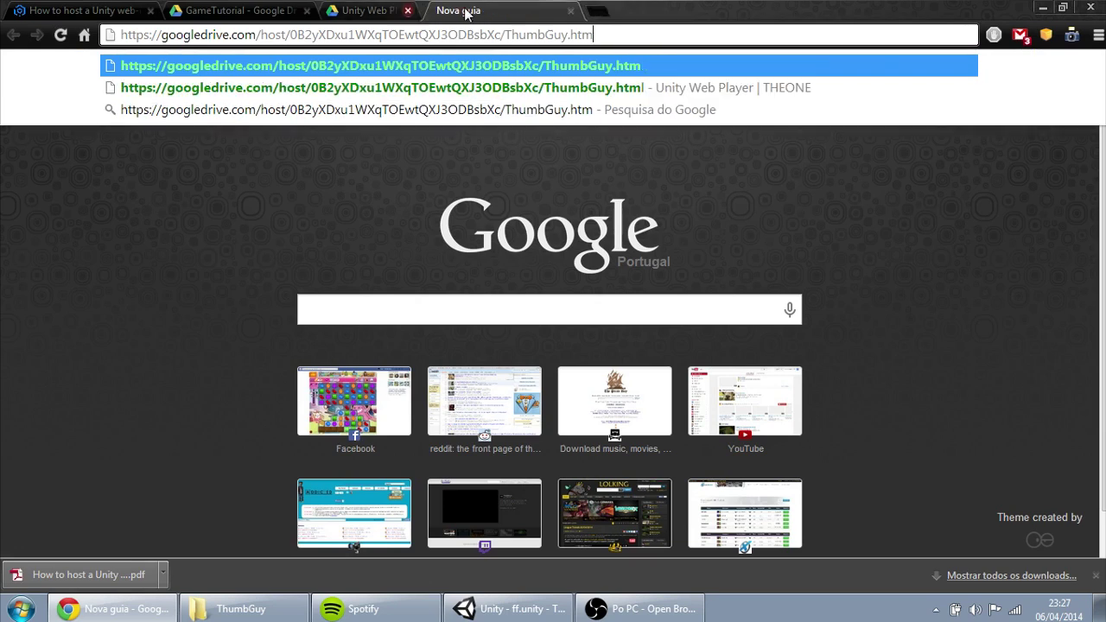
{"action": "key", "text": "ctrl+shift+t"}
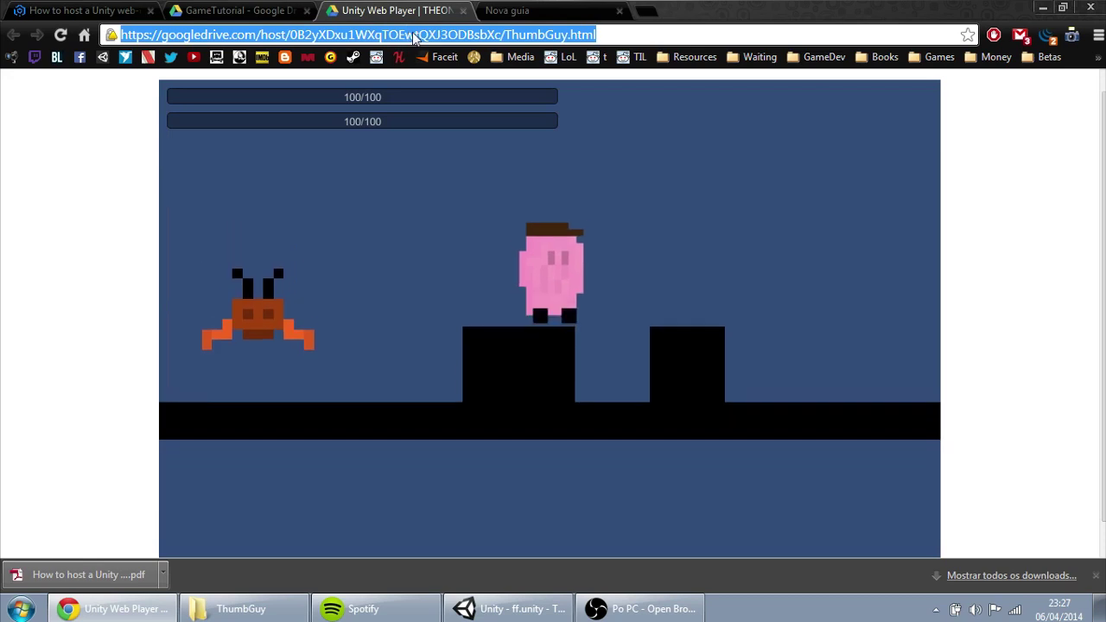
{"action": "double_click", "coordinate": [472, 35]}
{"action": "double_click", "coordinate": [472, 34]}
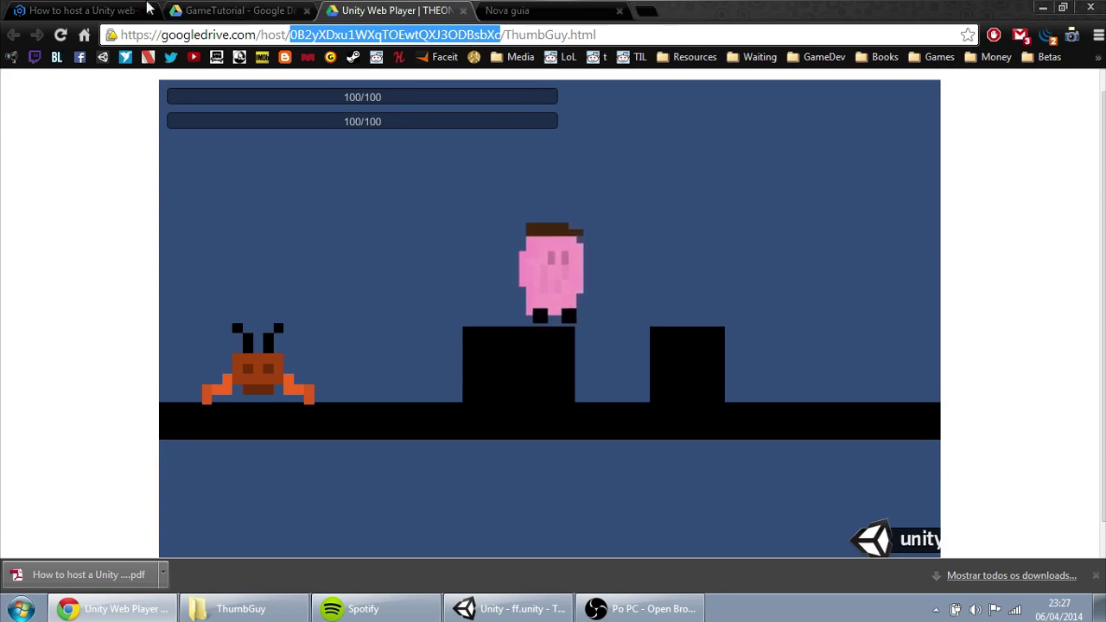
{"action": "left_click", "coordinate": [463, 10]}
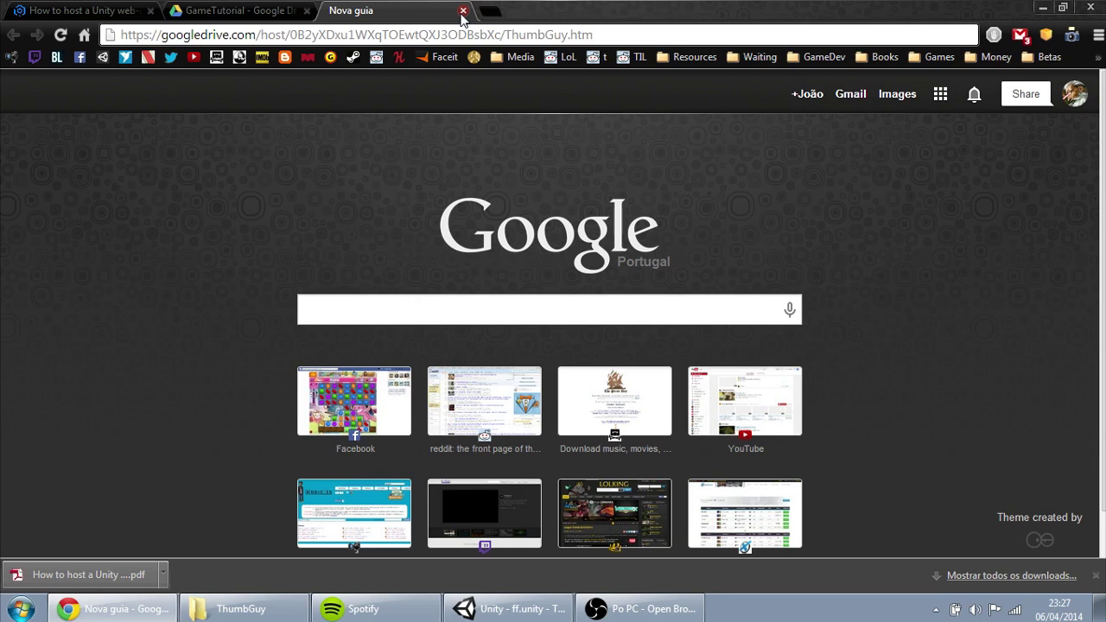
Return to the 'How to host a Unity web-game with Google Drive' post and scroll to the Build Settings screenshot
{"action": "left_click", "coordinate": [99, 10]}
{"action": "scroll", "coordinate": [396, 171], "scroll_direction": "down", "scroll_amount": 4}
{"action": "scroll", "coordinate": [430, 174], "scroll_direction": "up", "scroll_amount": 3}
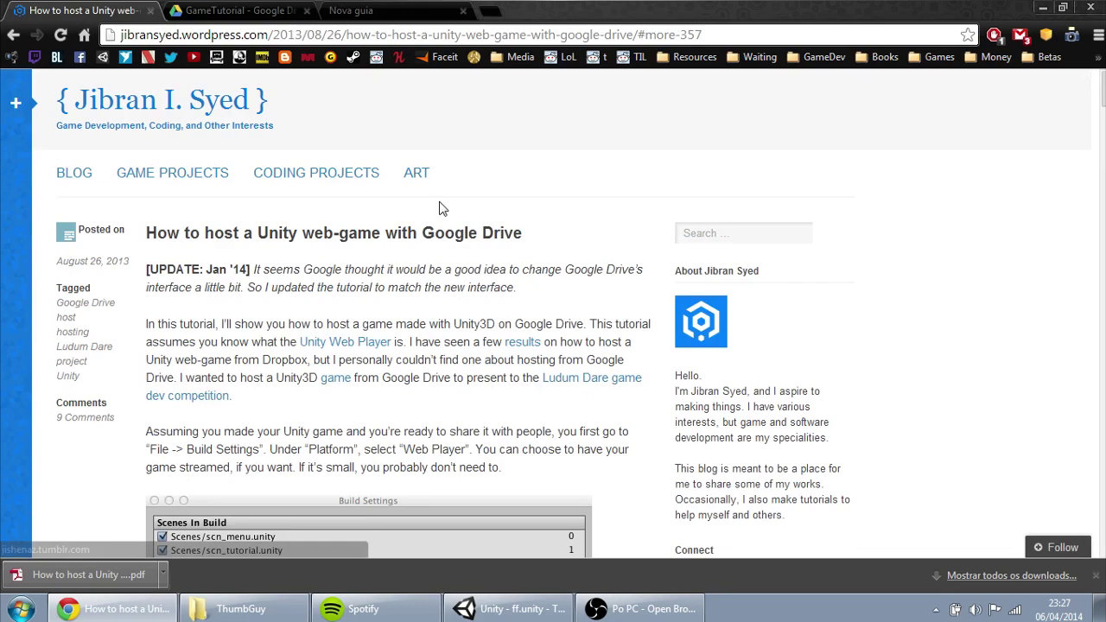
{"action": "left_click_drag", "start_coordinate": [542, 242], "coordinate": [155, 241]}
{"action": "scroll", "coordinate": [337, 250], "scroll_direction": "down", "scroll_amount": 18}
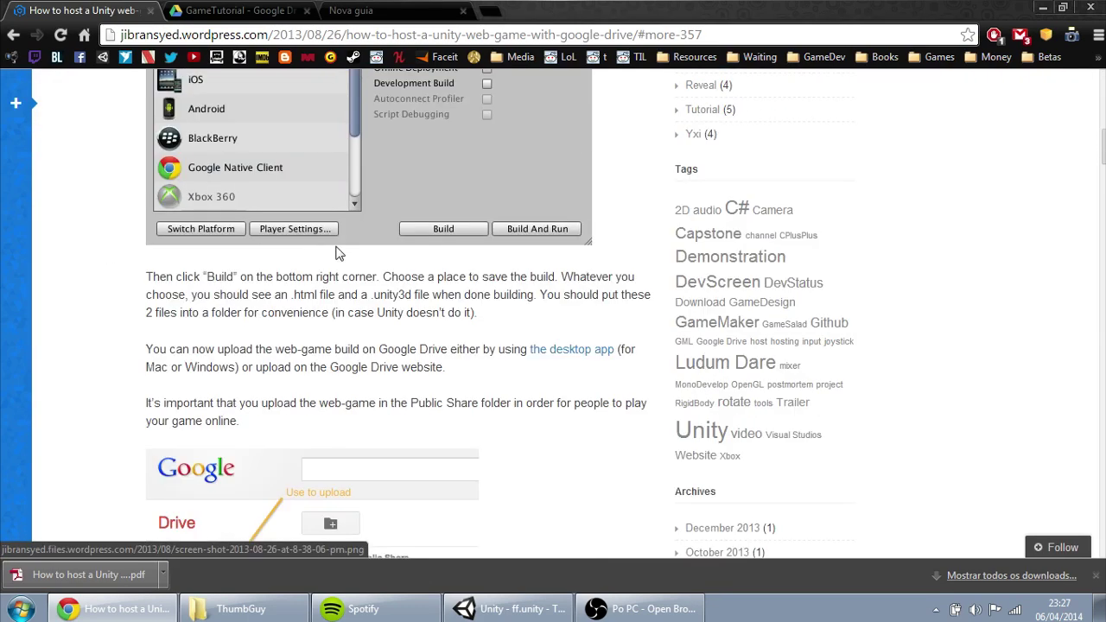
{"action": "scroll", "coordinate": [337, 250], "scroll_direction": "down", "scroll_amount": 10}
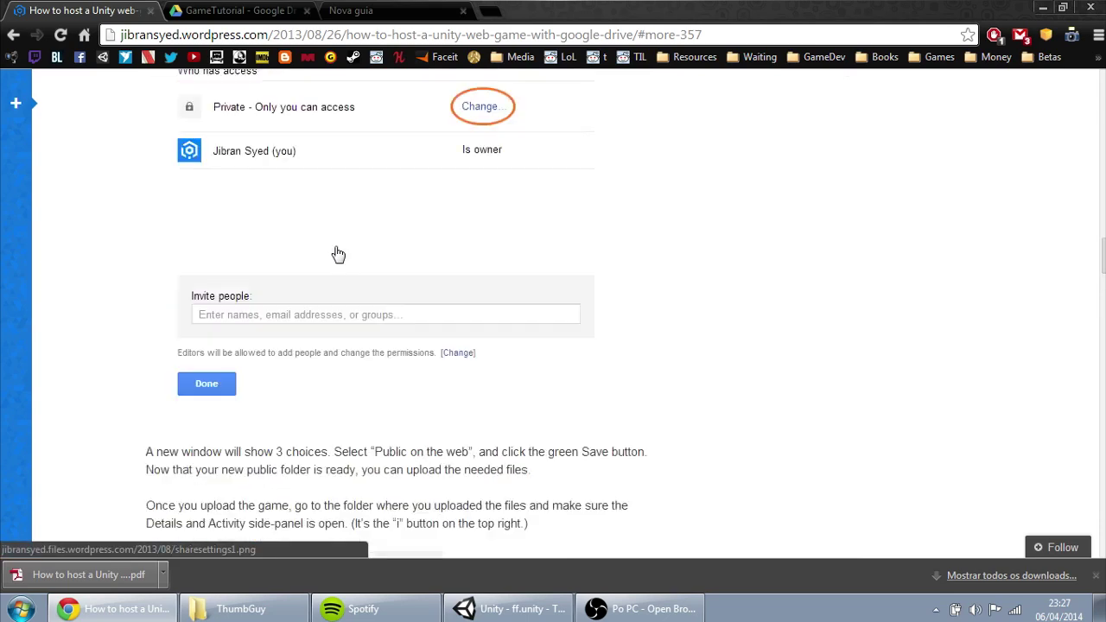
{"action": "scroll", "coordinate": [337, 254], "scroll_direction": "up", "scroll_amount": 16}
{"action": "scroll", "coordinate": [337, 254], "scroll_direction": "up", "scroll_amount": 4}
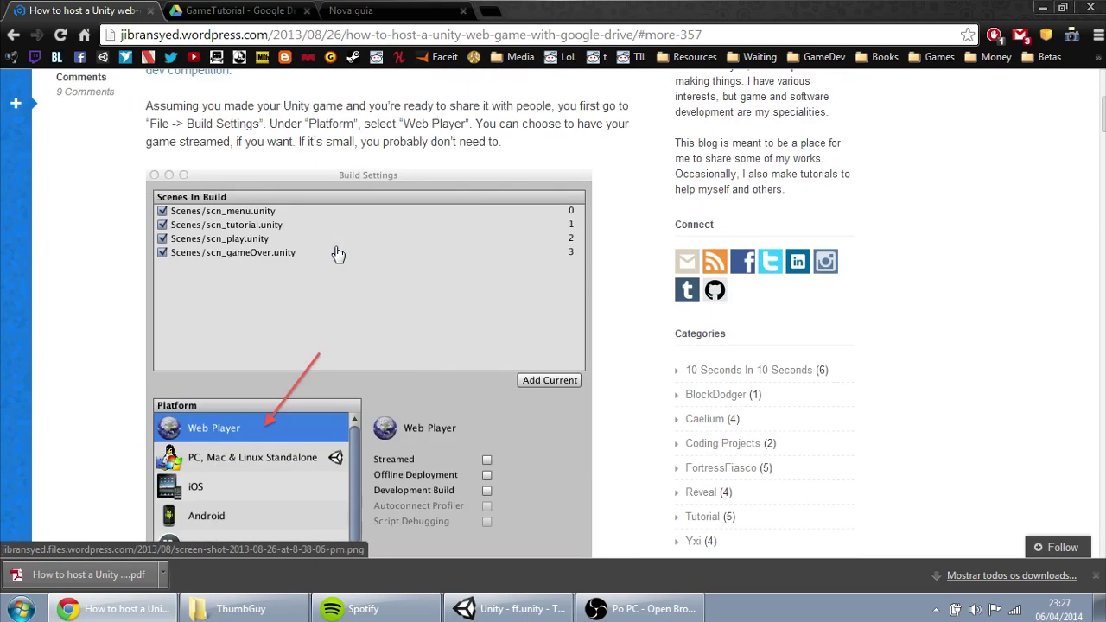